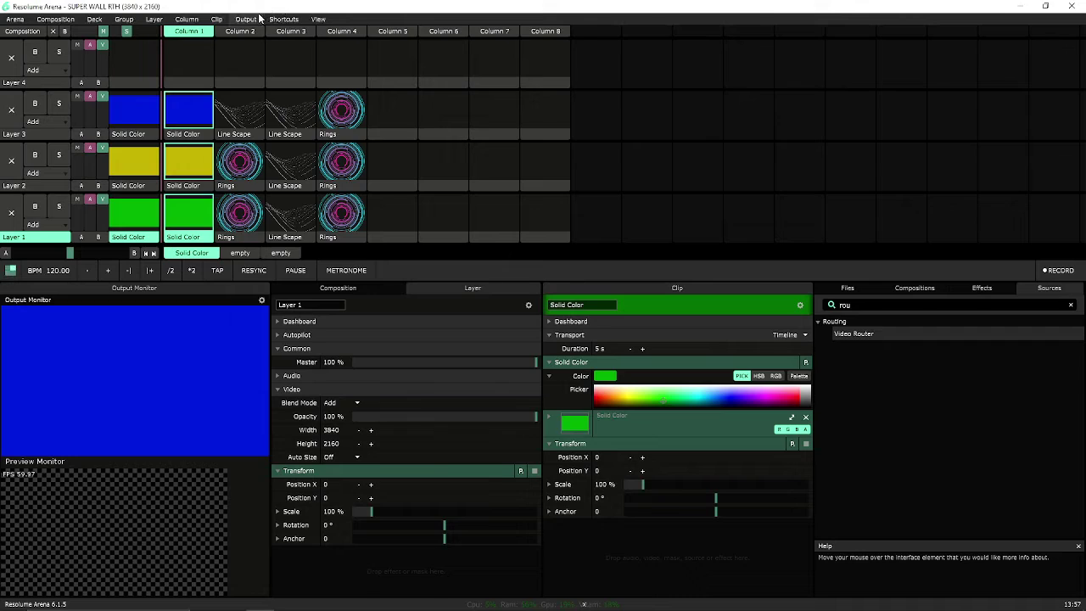
Step: Open Advanced Output with Ctrl+Shift+A to show Screen 1 and its eight slices
key("ctrl+shift+a")
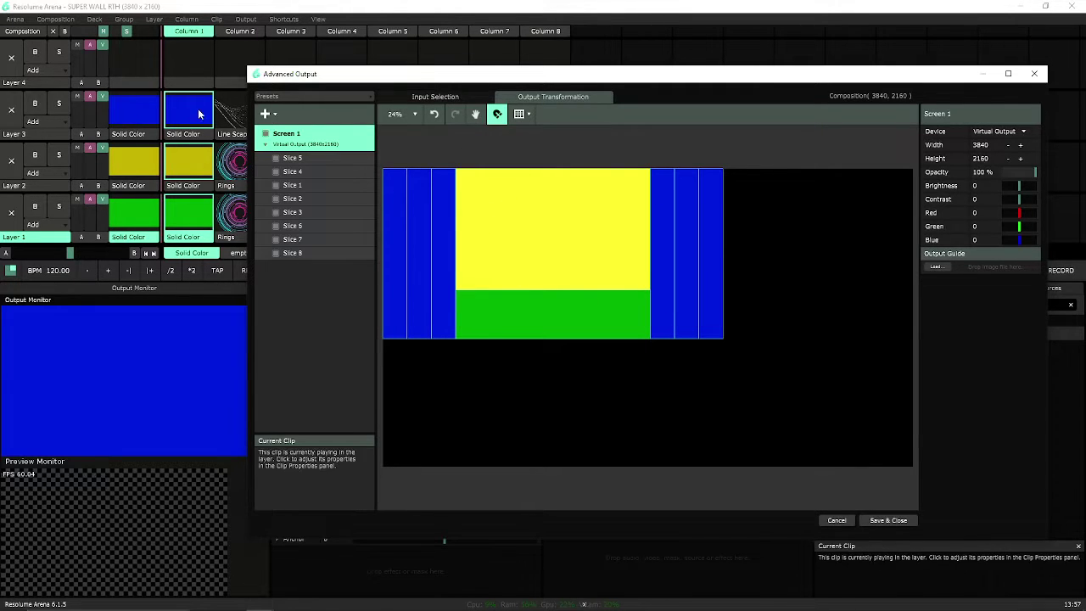
Step: Play Line Scape on Layer 3 and Rings on Layer 2
left_click(229, 110)
left_click_drag(317, 77, 279, 193)
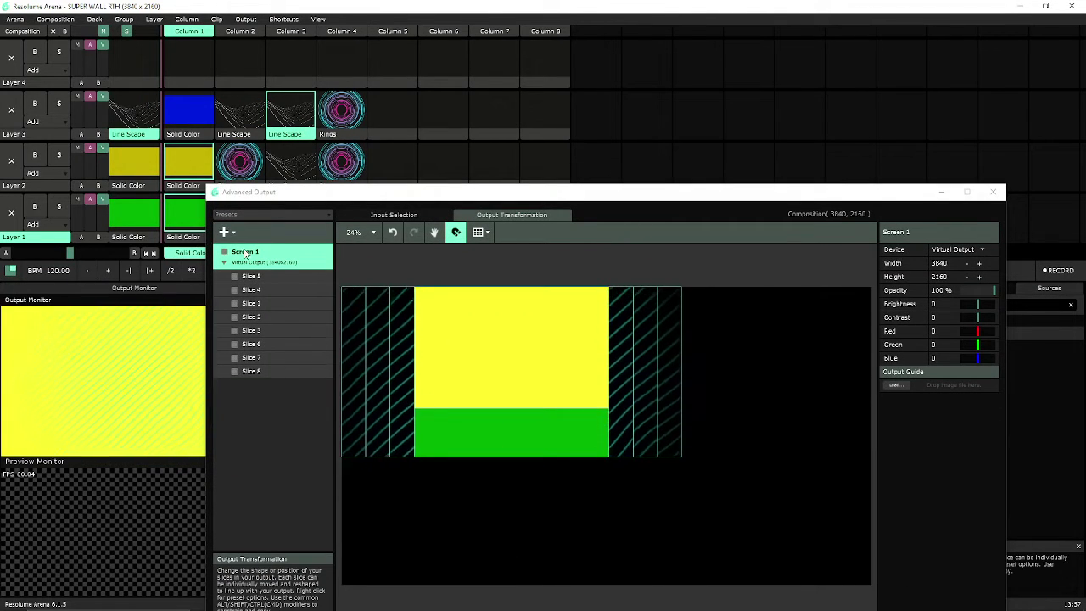
left_click_drag(484, 192, 508, 146)
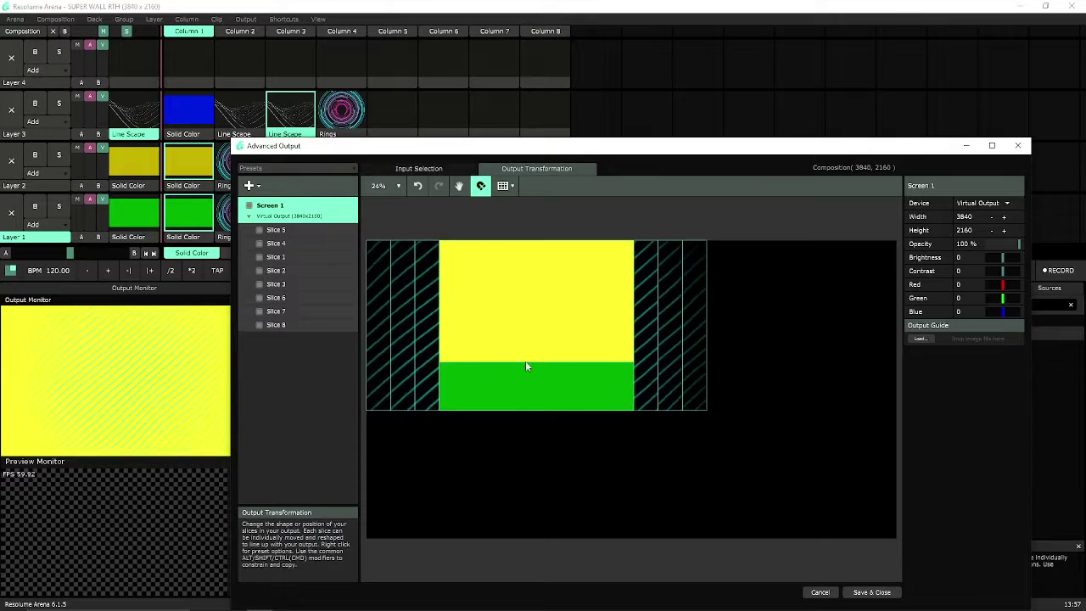
left_click_drag(542, 146, 475, 242)
left_click(241, 183)
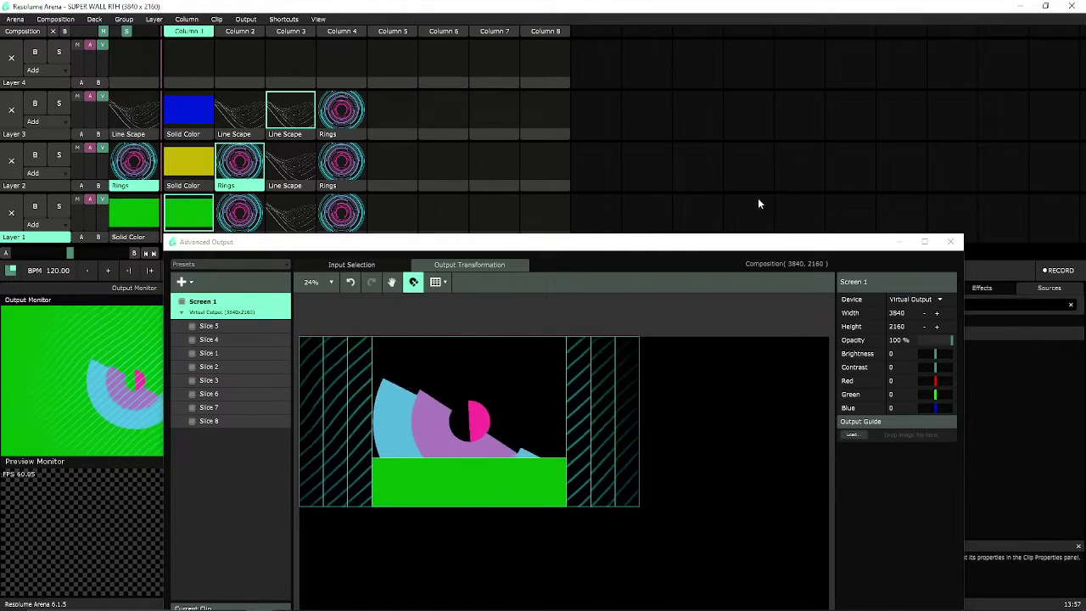
Step: Inspect Slices 5, 4 and 1 in both the input area and output placement views
left_click(209, 326)
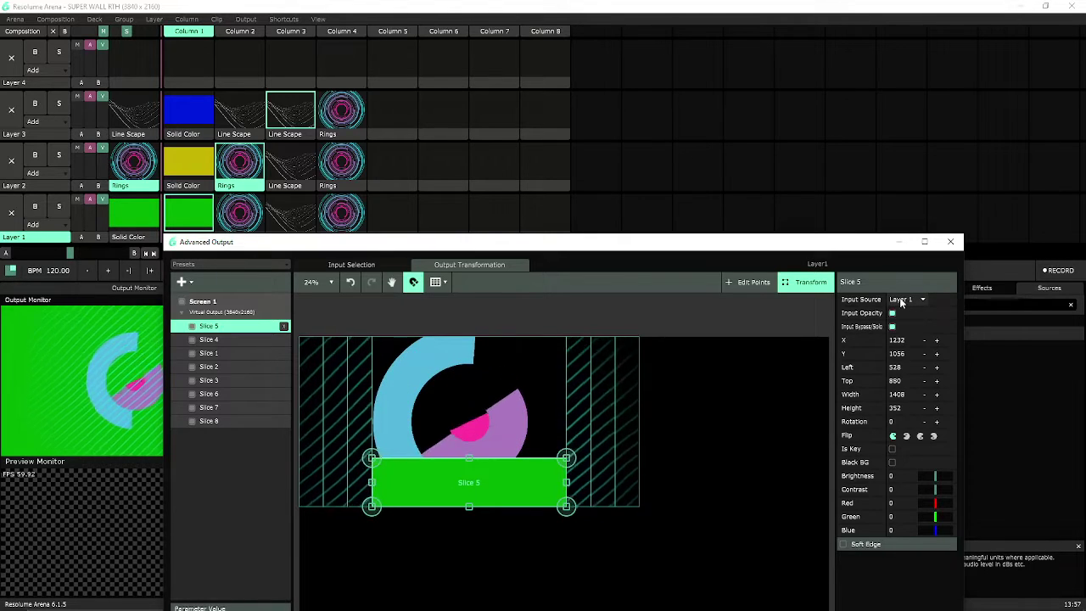
left_click(361, 267)
left_click(463, 265)
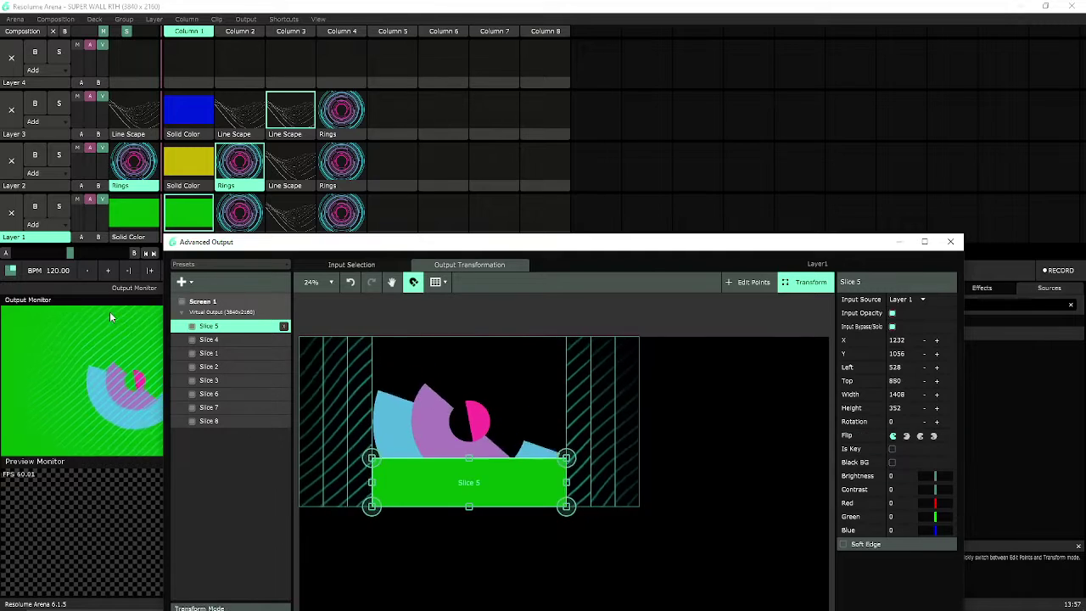
left_click(218, 340)
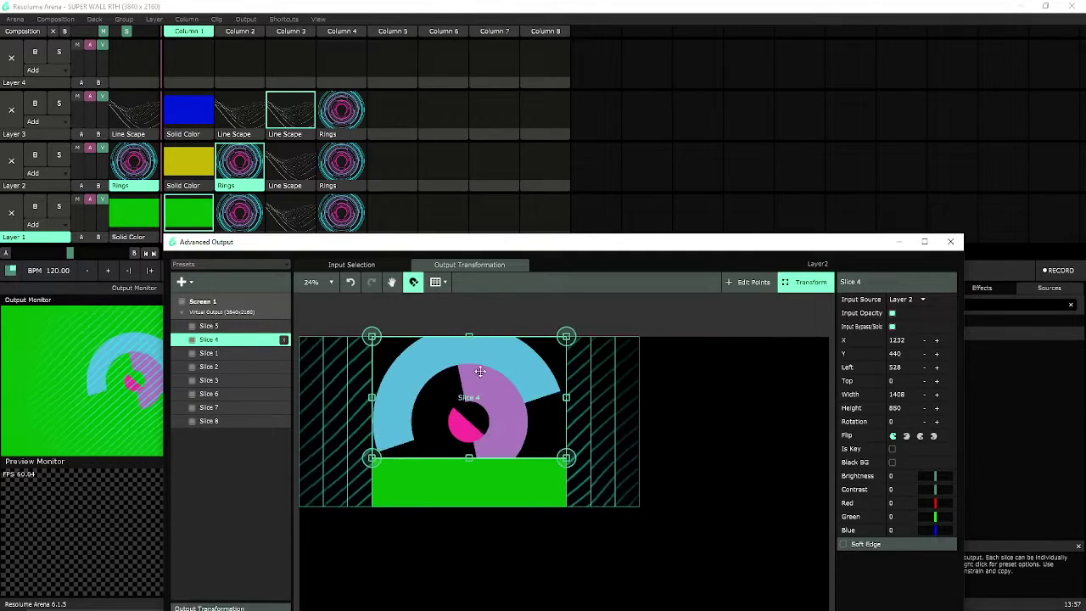
left_click(356, 265)
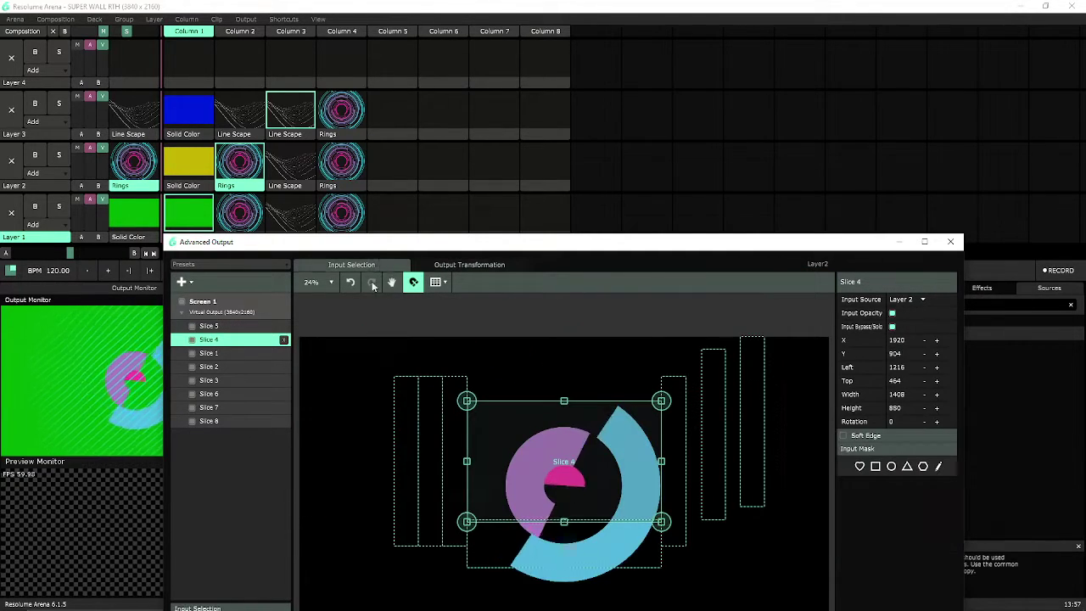
left_click(246, 353)
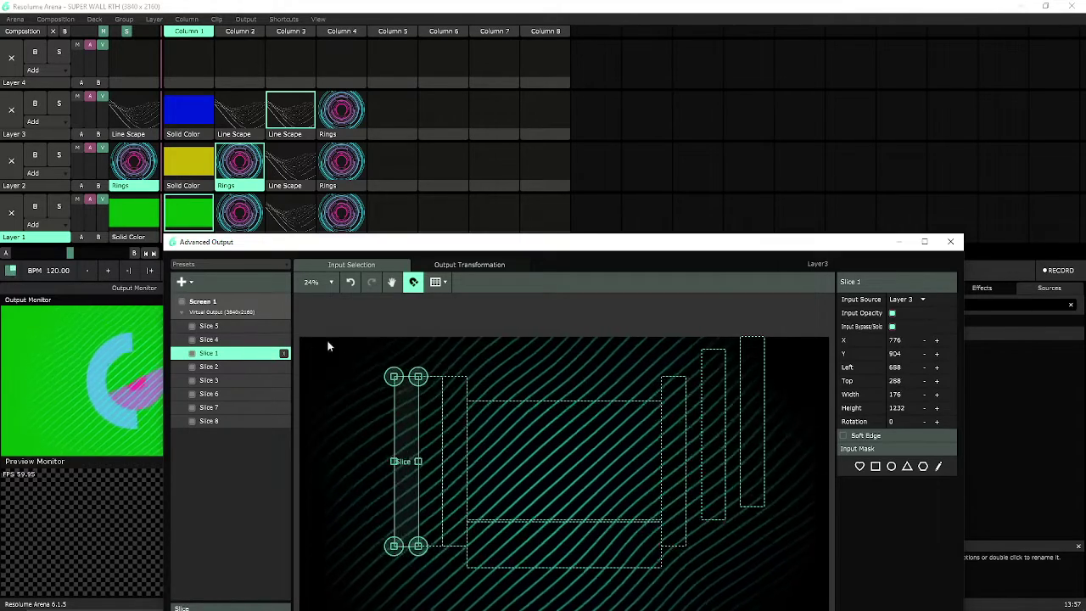
left_click(464, 264)
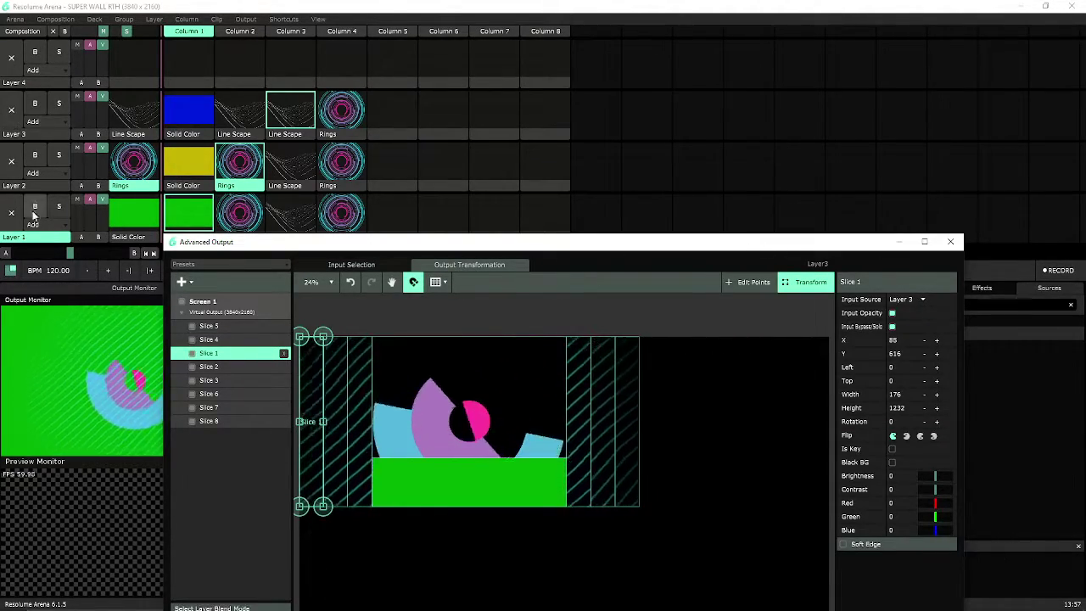
Step: Bring the output window into full view, compare Slices 4 and 5, then inspect Slice 8
mouse_move(480, 254)
left_mouse_down()
mouse_move(507, 228)
mouse_move(493, 246)
left_mouse_up()
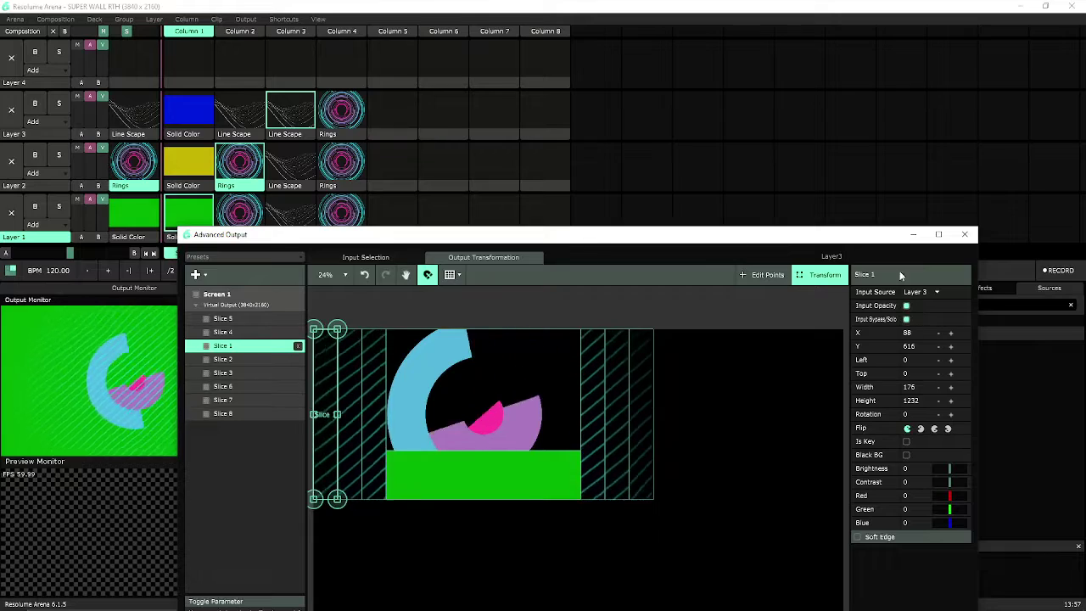
left_click_drag(875, 244, 961, 92)
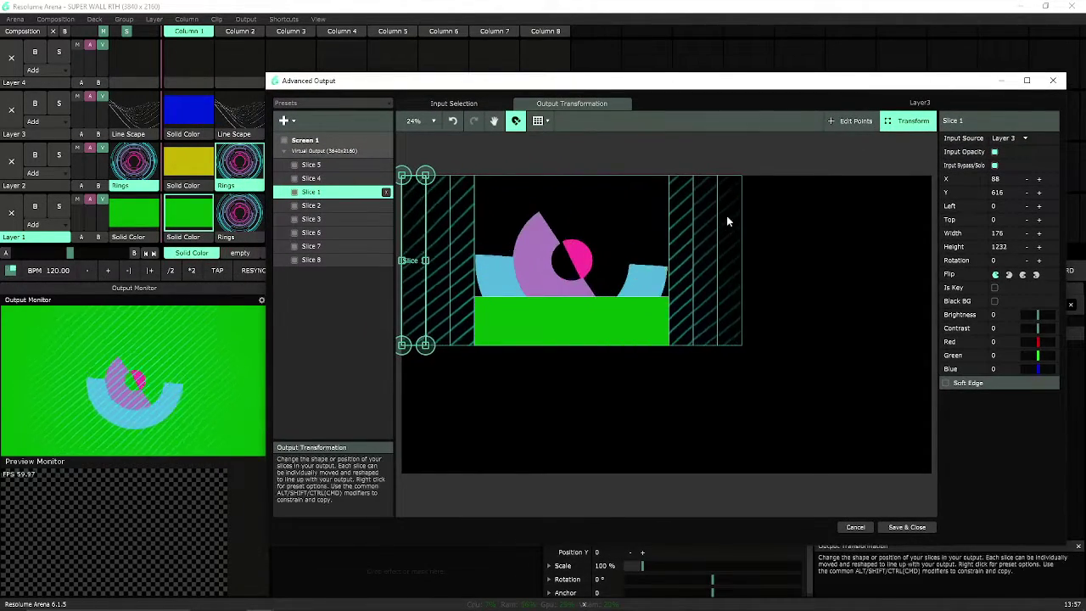
left_click(315, 167)
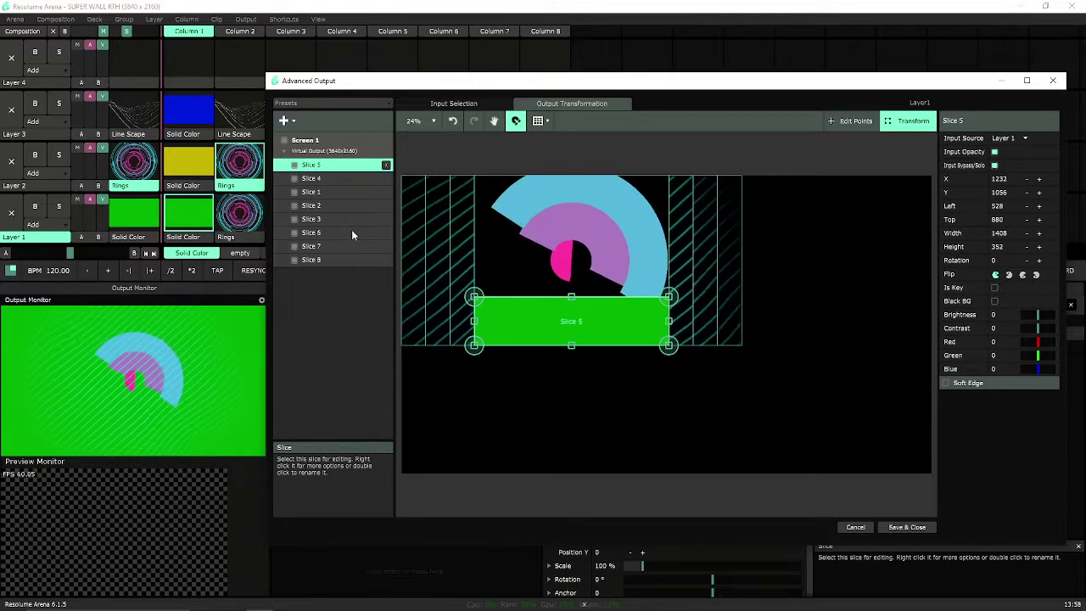
left_click(336, 178)
left_click(336, 164)
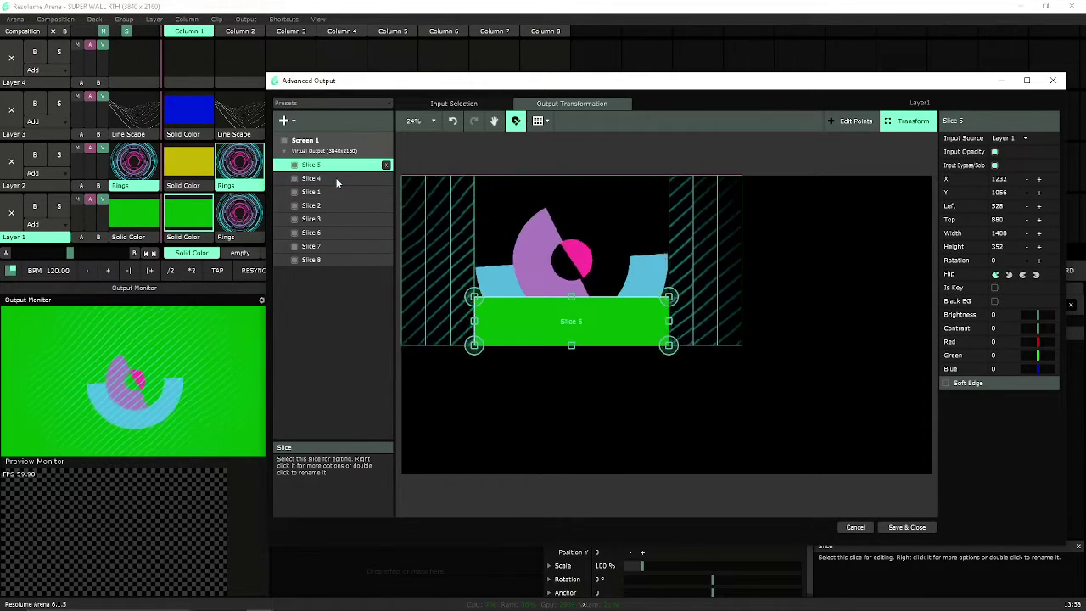
left_click(335, 178)
left_click(336, 164)
left_click(344, 260)
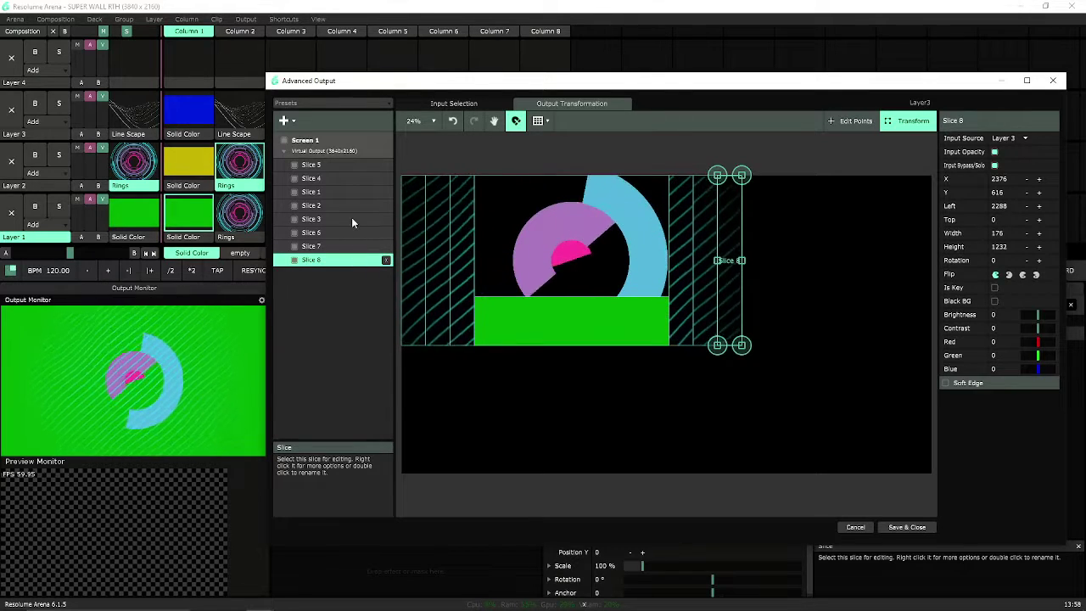
Step: In the input areas view, rename Slice 5 to DJ and Slice 4 to LARGE WALL
left_click(453, 103)
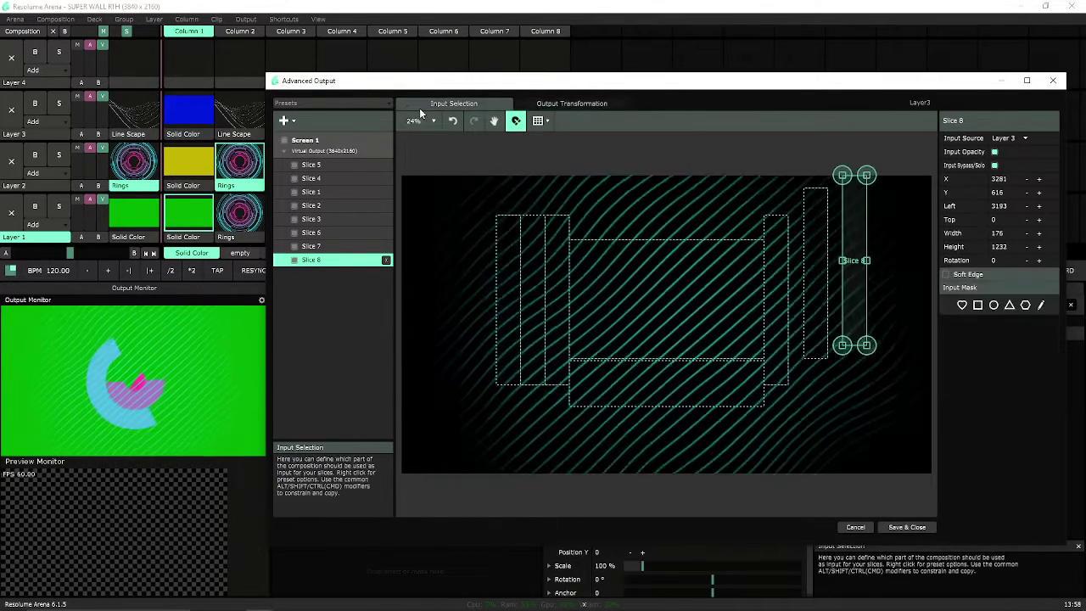
double_click(315, 166)
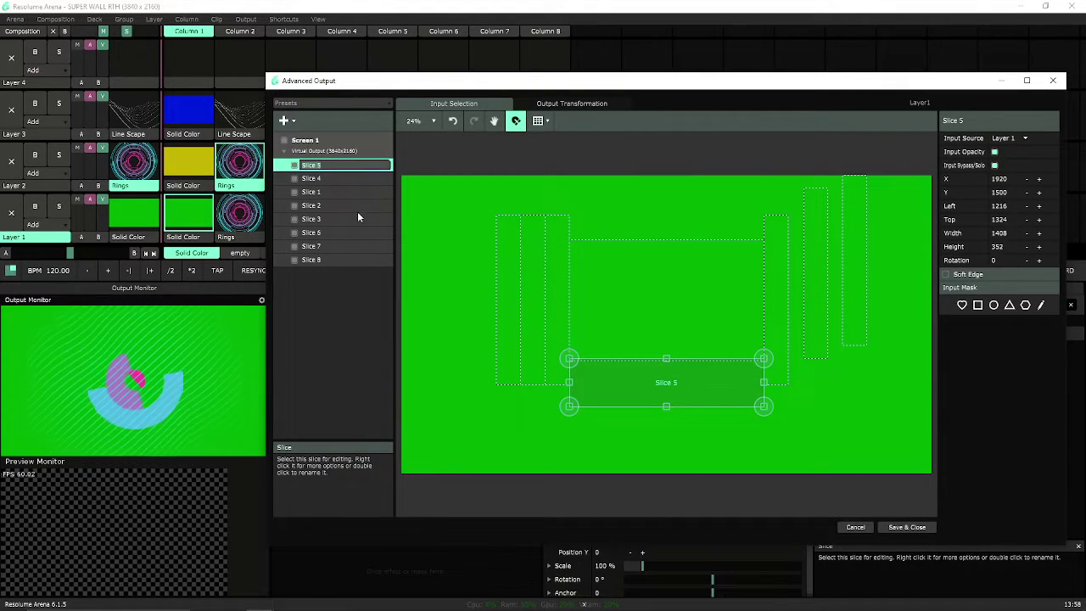
key("Return")
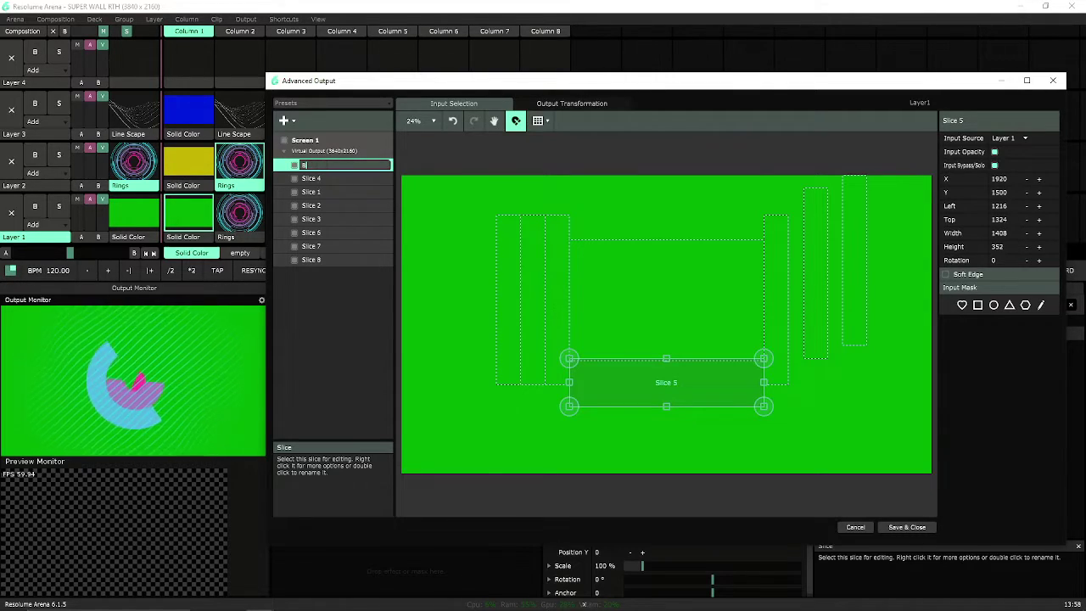
double_click(320, 179)
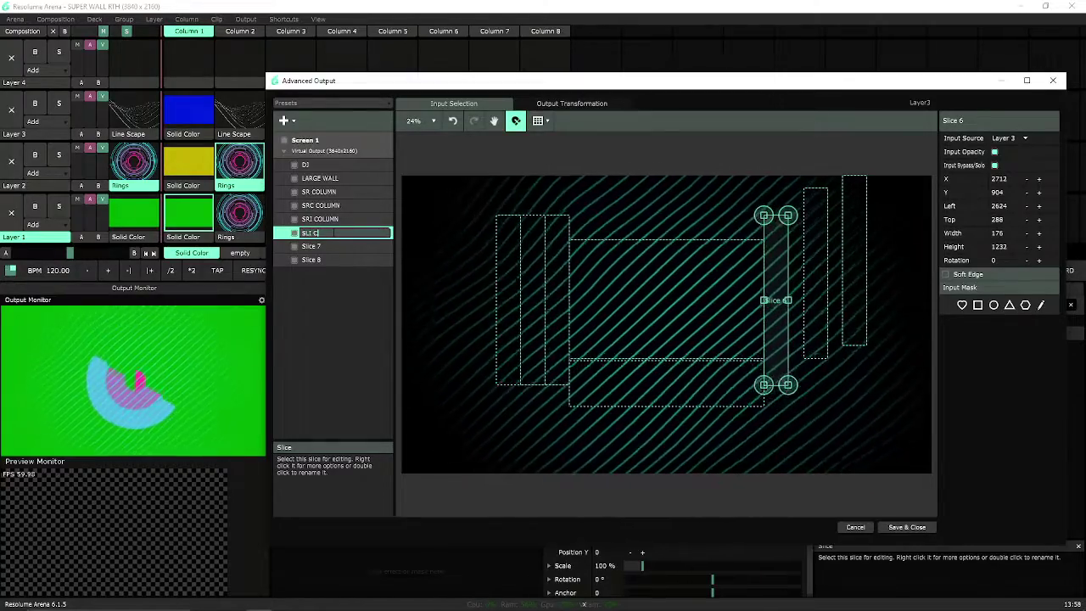
Step: Name Slices 7 and 8 SLC COLUMN and SL COLUMN
left_click(319, 246)
type("SL")
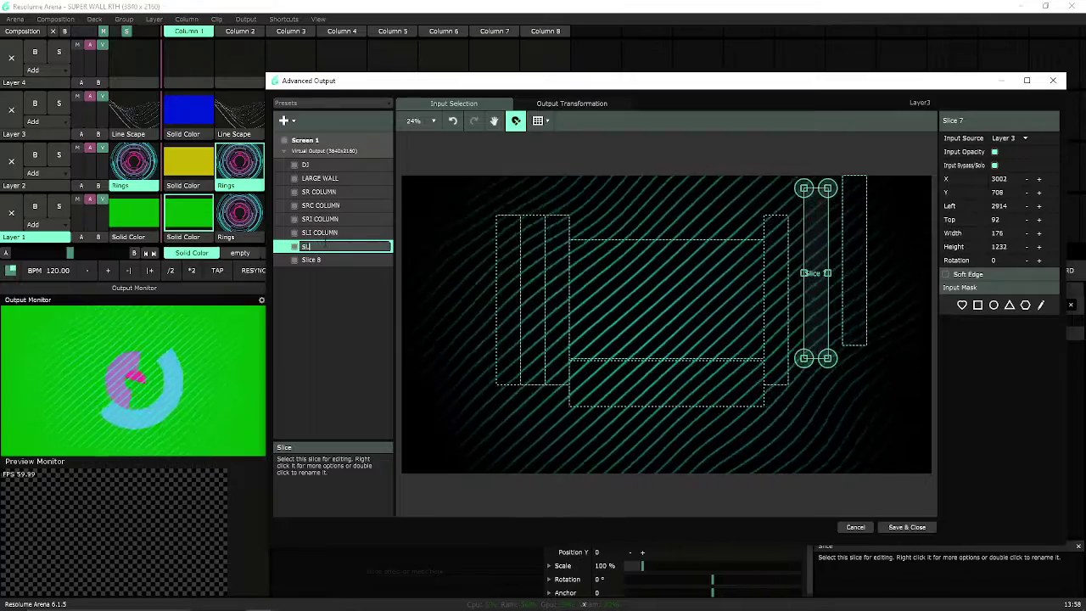
type("C")
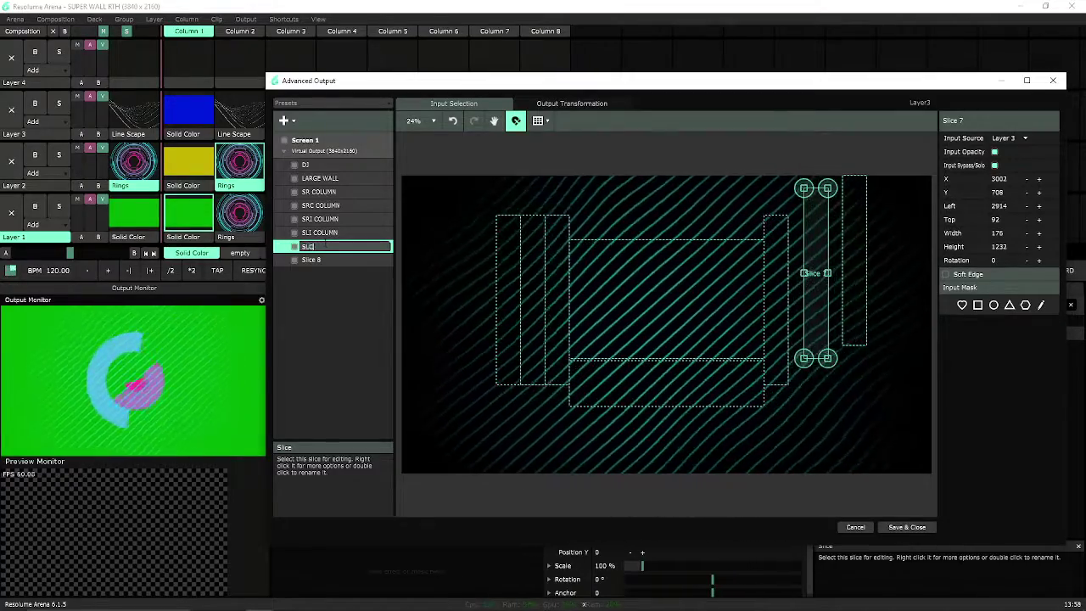
type(" COLUMN")
key("Return")
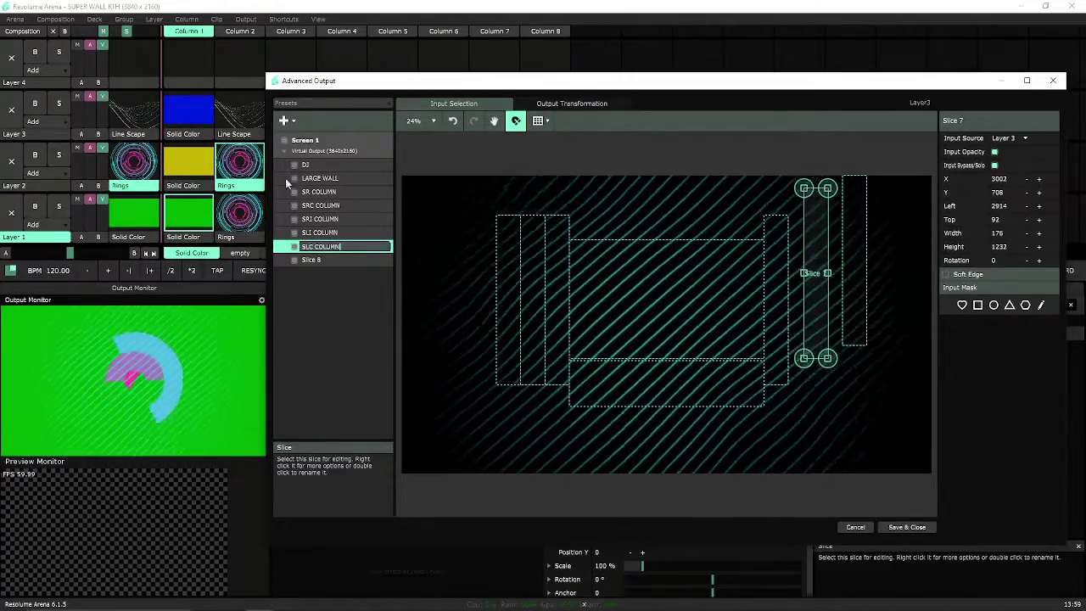
double_click(331, 261)
type("S")
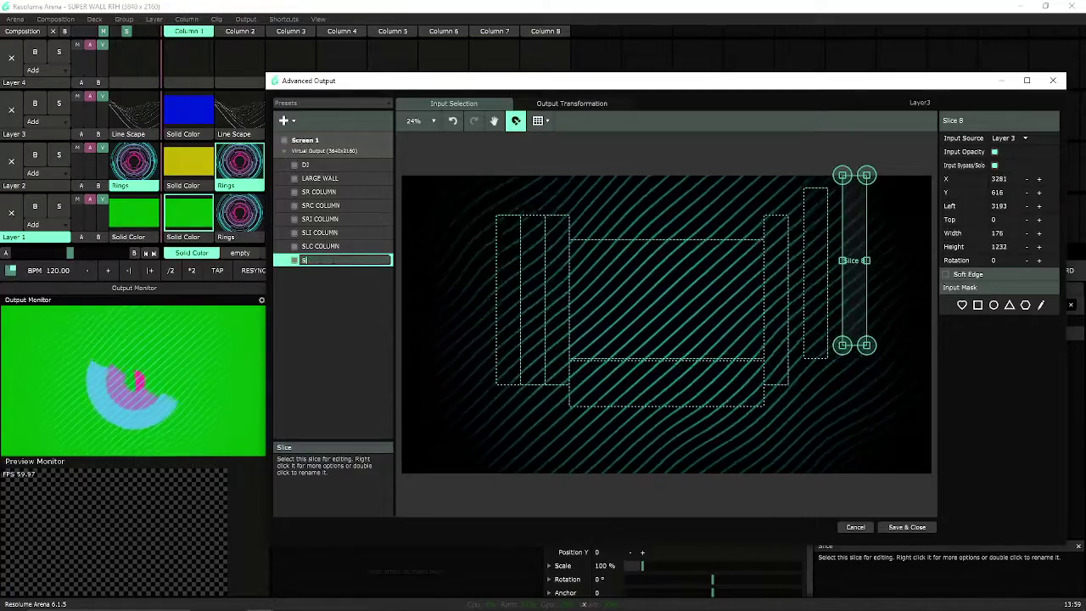
type("L COLUMN")
key("Return")
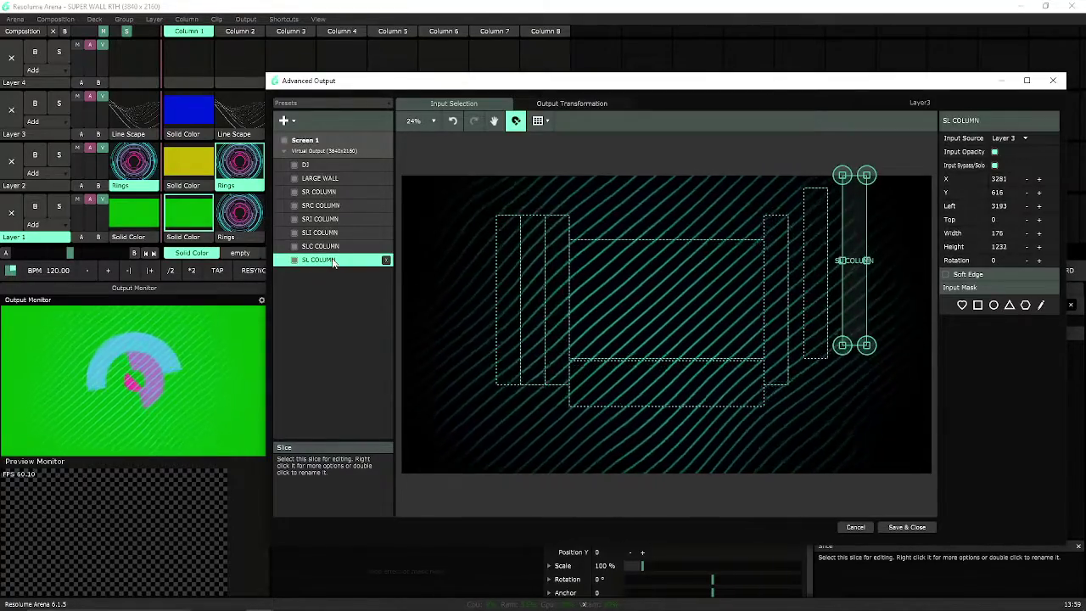
Step: Duplicate the eight renamed slices with Ctrl+D and inspect SL COLUMN 2 on its own
left_click(363, 154)
left_click(669, 381)
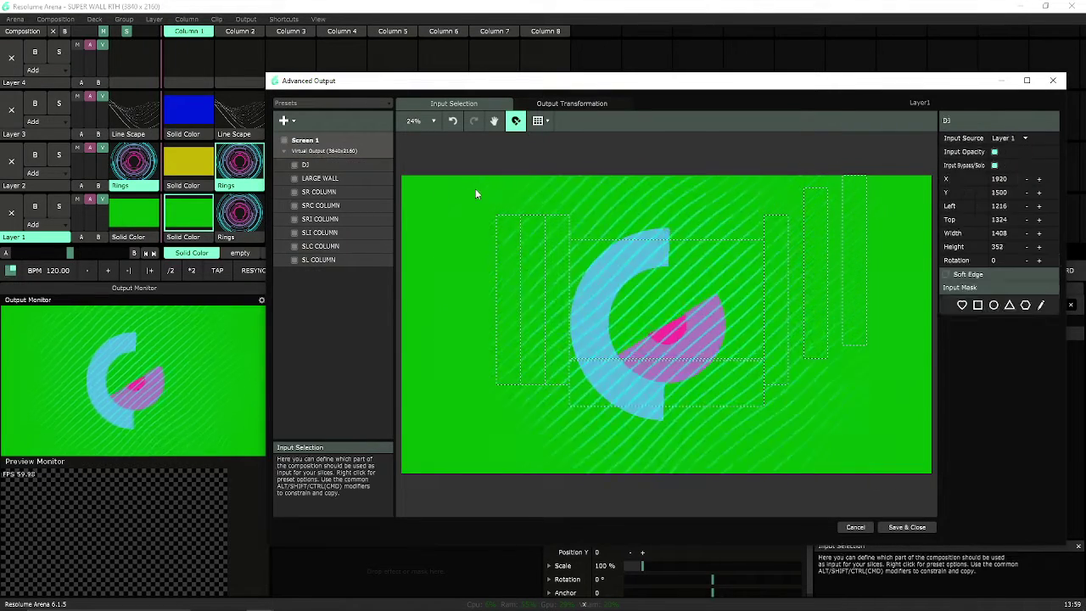
left_click_drag(475, 188, 813, 398)
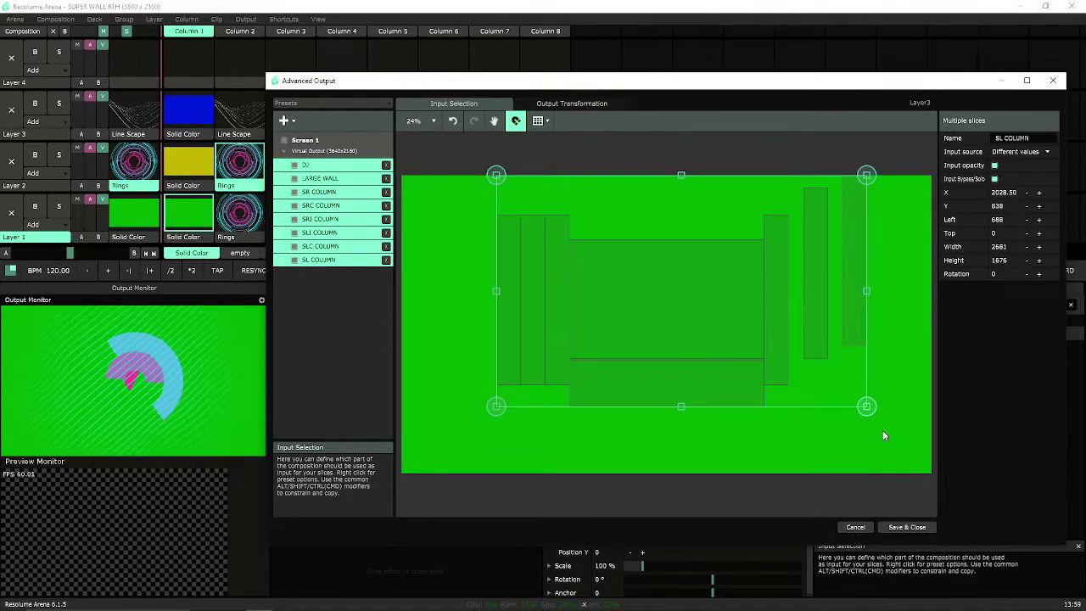
key("ctrl+d")
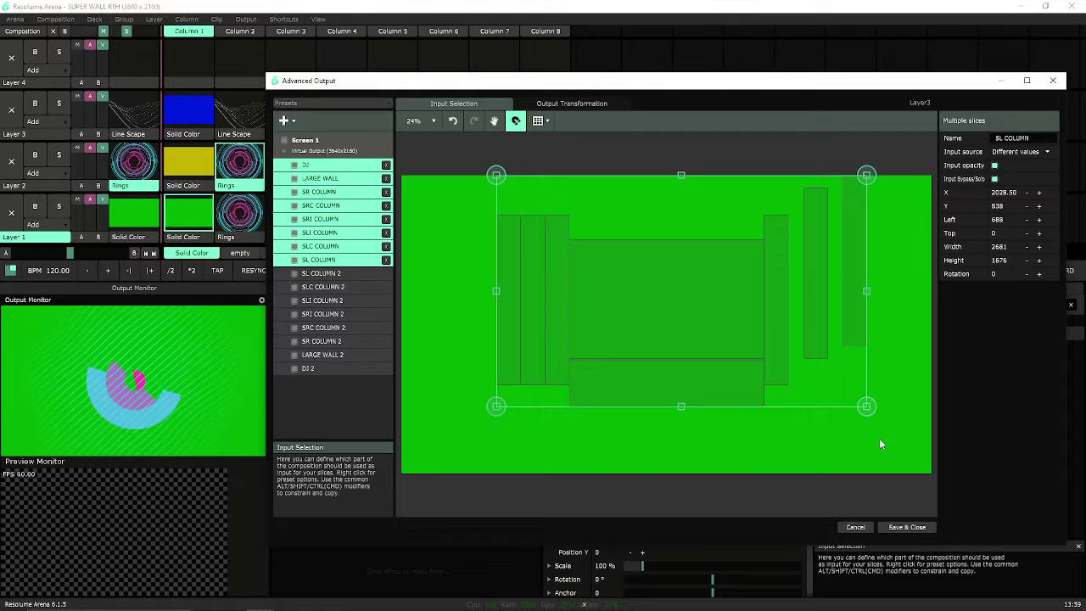
left_click(586, 102)
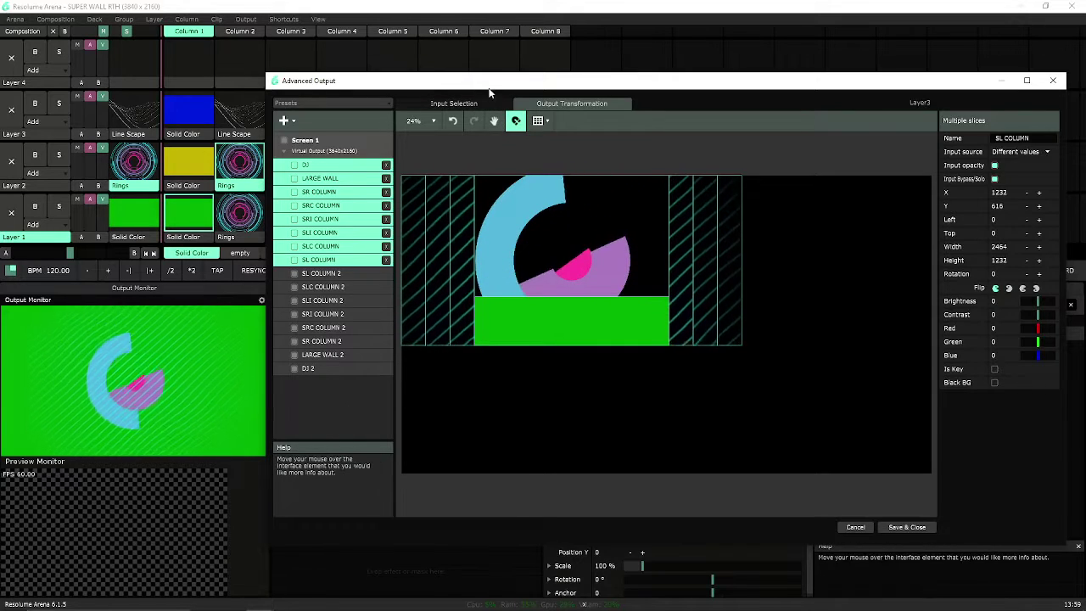
left_click(343, 273)
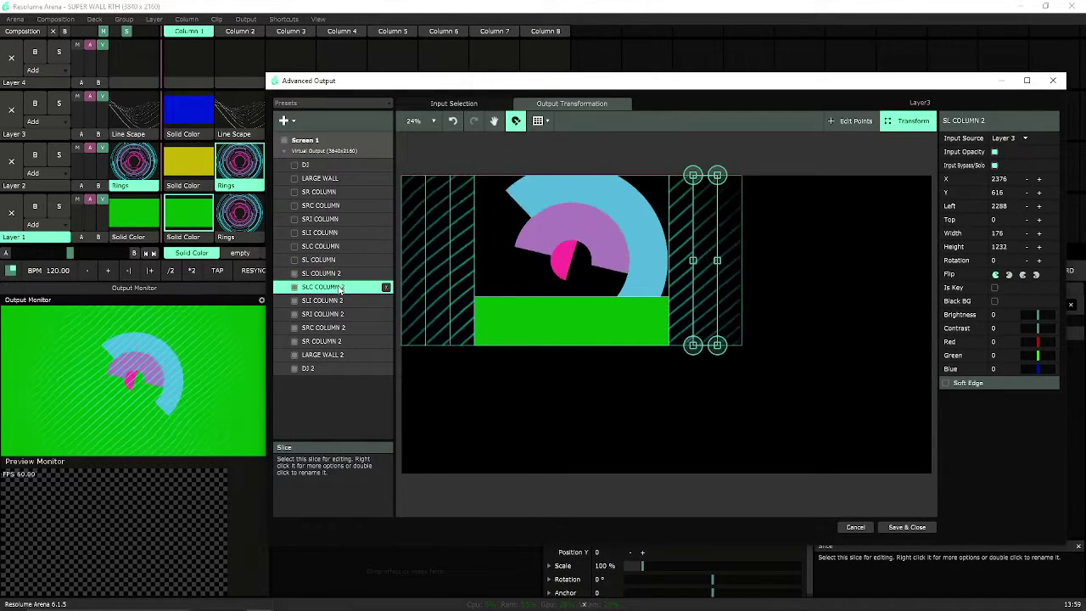
Step: In Input Selection, select the duplicated slices SL COLUMN 2 through DJ 2
left_click(443, 105)
left_click_drag(451, 187, 836, 417)
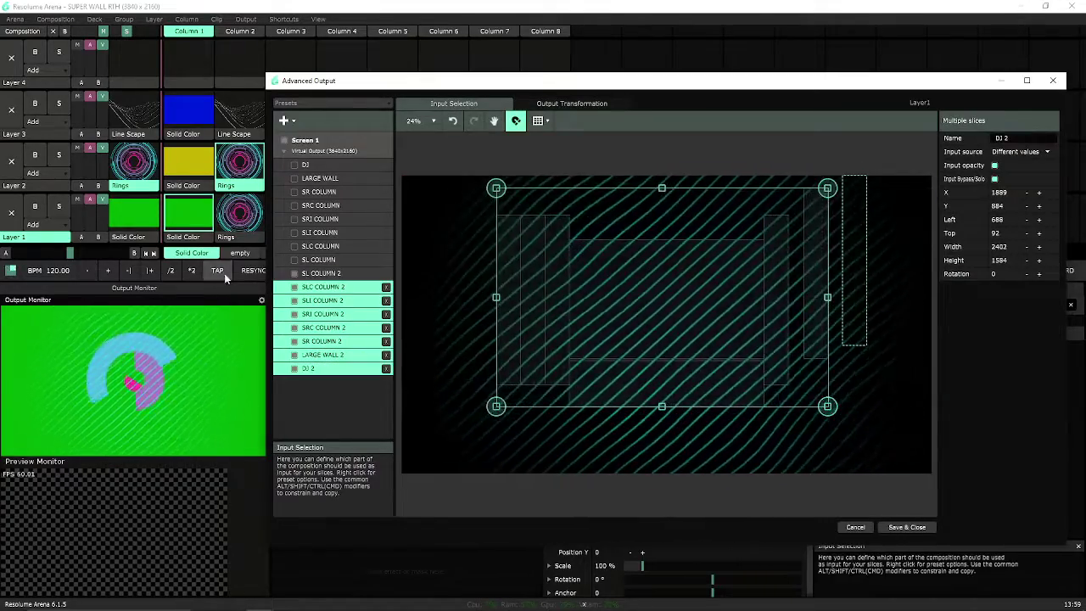
left_click_drag(434, 182, 870, 368)
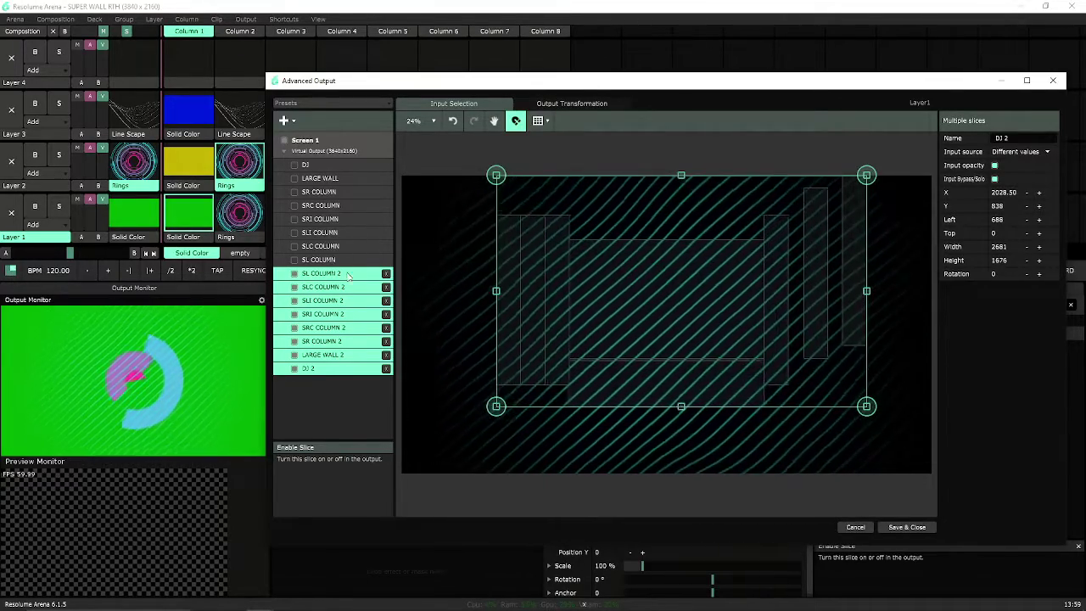
left_click(294, 274)
left_click(294, 274)
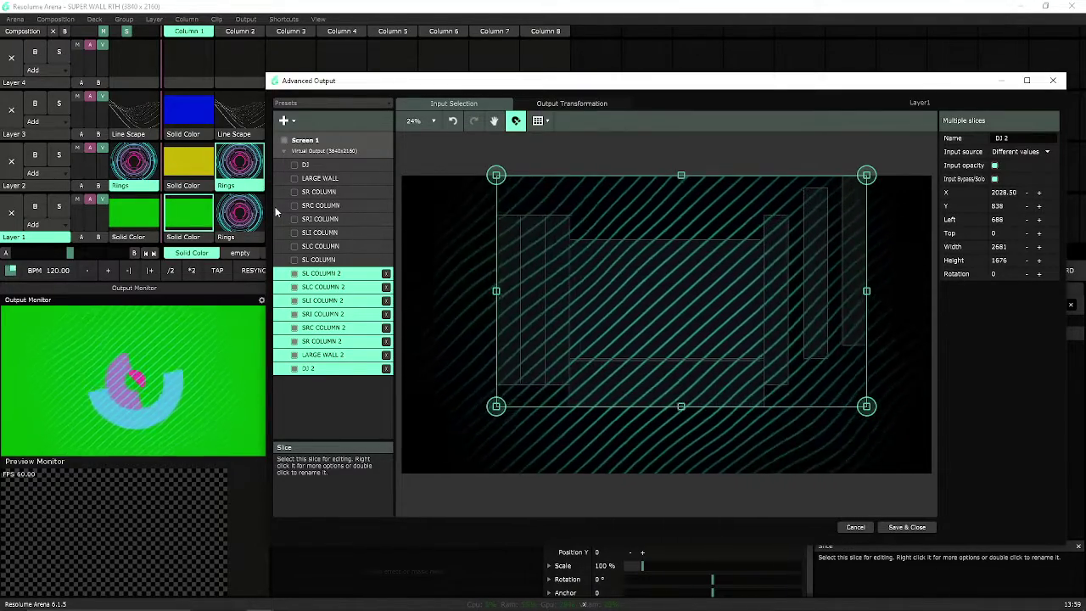
Step: Set the selected slices' Input Source to Layer 4
left_click(1007, 152)
left_click(1017, 211)
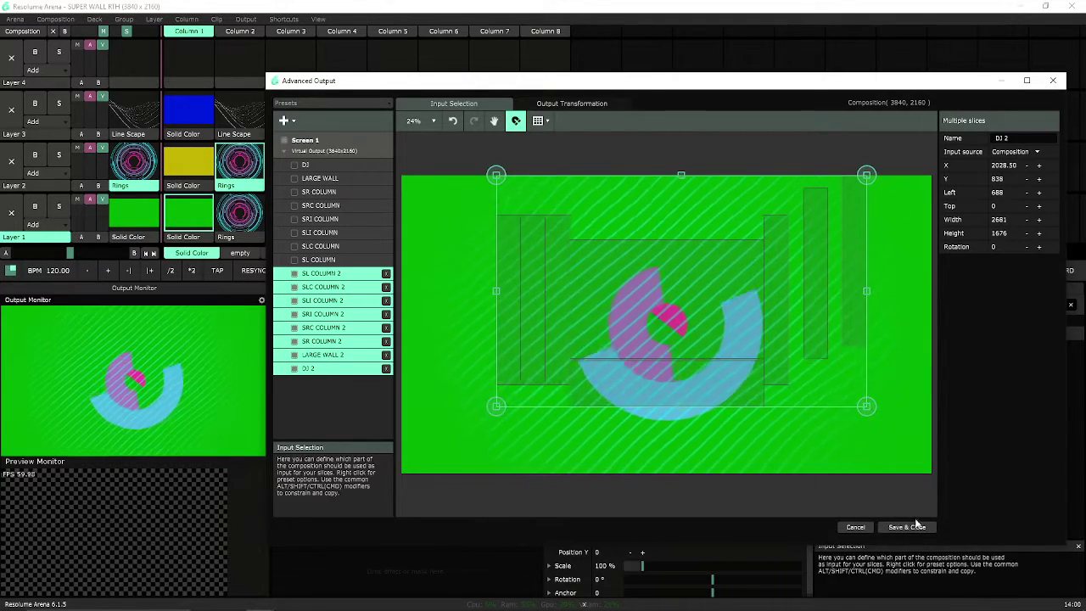
left_click(1013, 152)
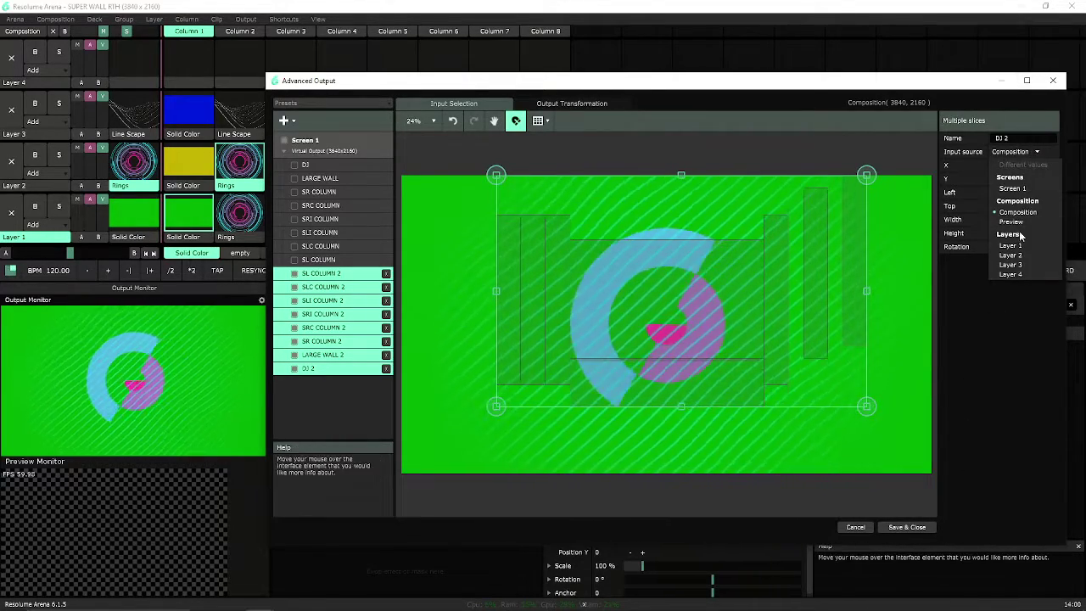
left_click(1009, 275)
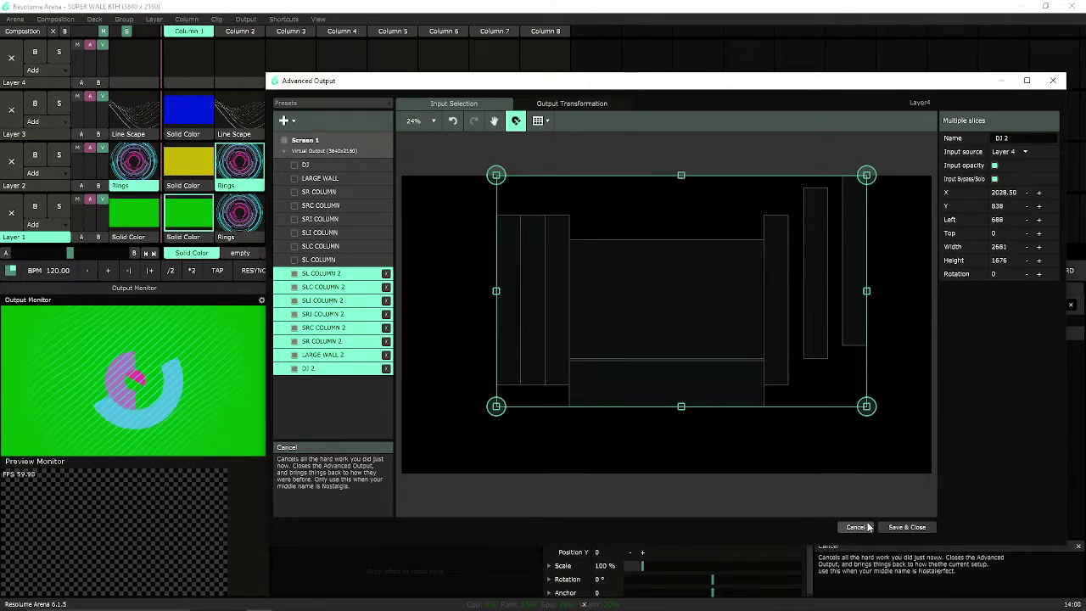
Step: Save and close the slice routing, then select Layer 3's Rings and Line Scape clips
left_click(907, 526)
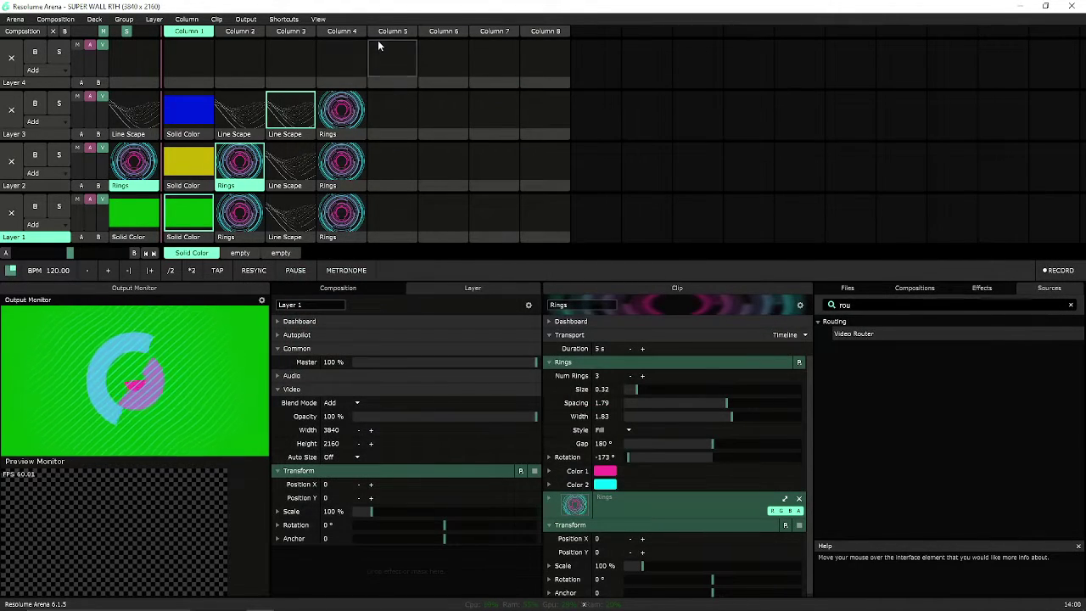
left_click(341, 123)
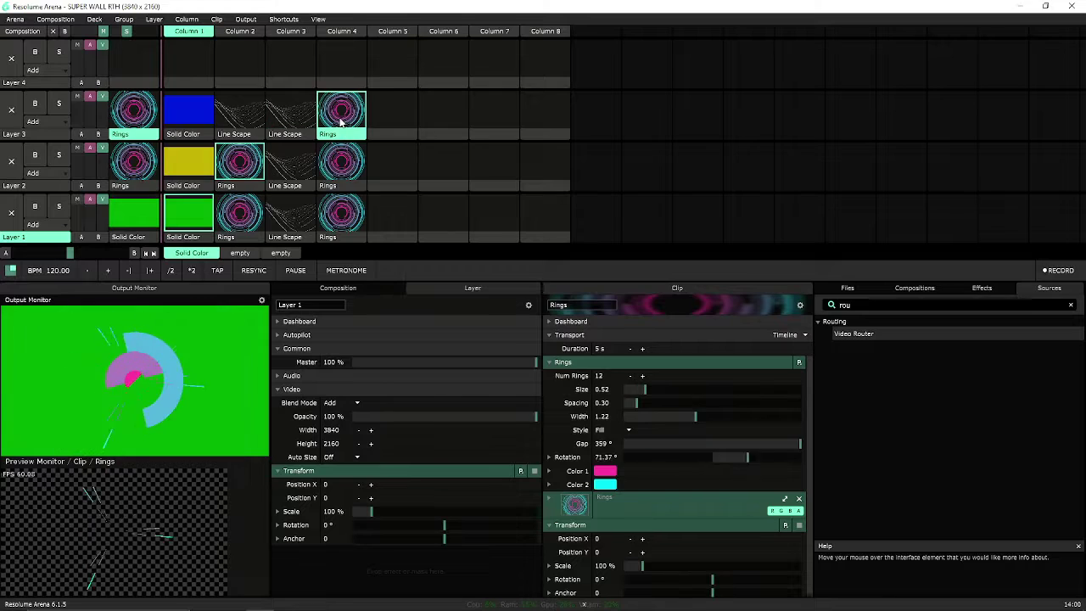
left_click(276, 115)
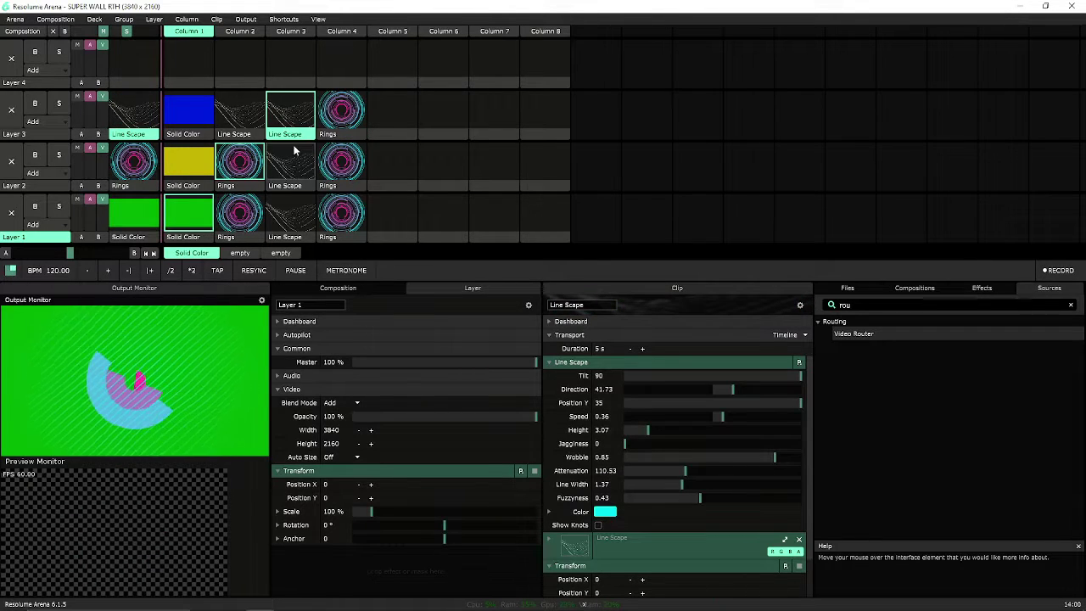
Step: Clear all layers, put a Line Scape clip on Layer 4, and reopen Advanced Output
left_click(52, 31)
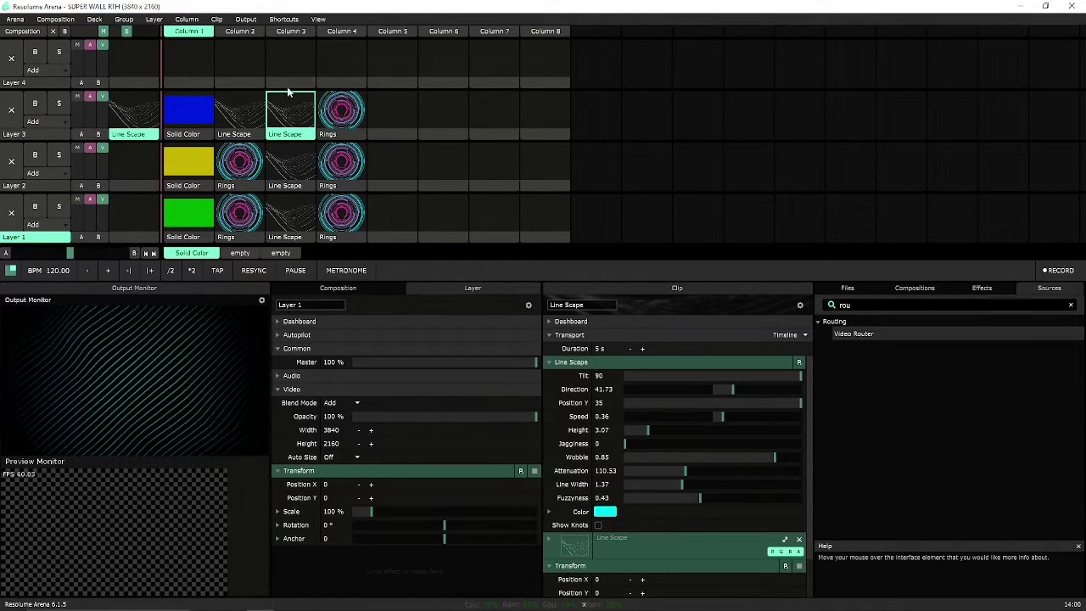
left_click_drag(189, 81, 190, 80)
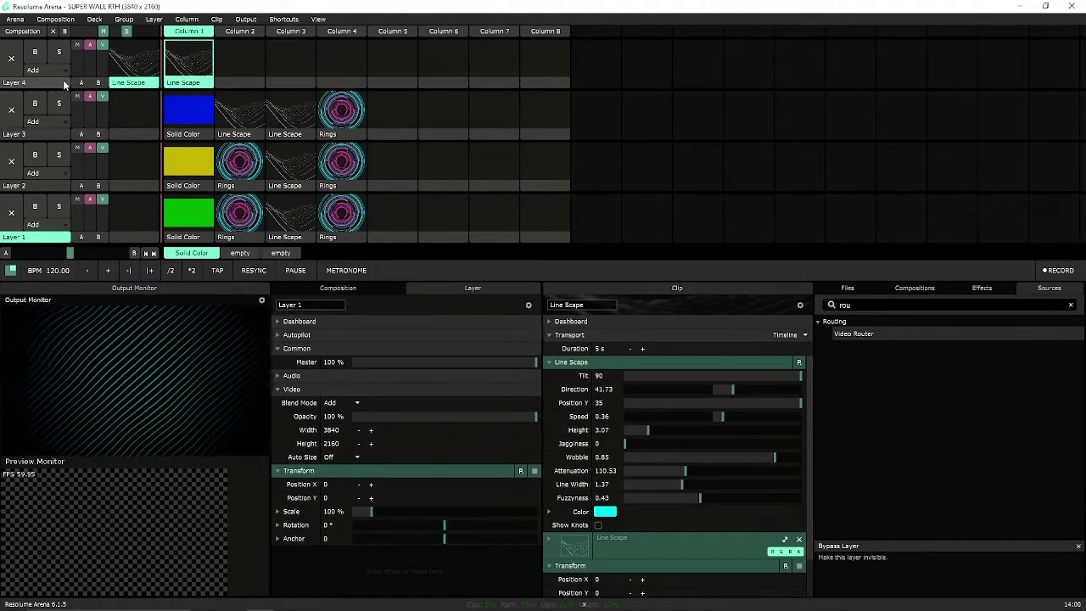
key("ctrl+shift+a")
Step: Shift the SR COLUMN 2 and SRC COLUMN 2 input areas further left
left_click(603, 107)
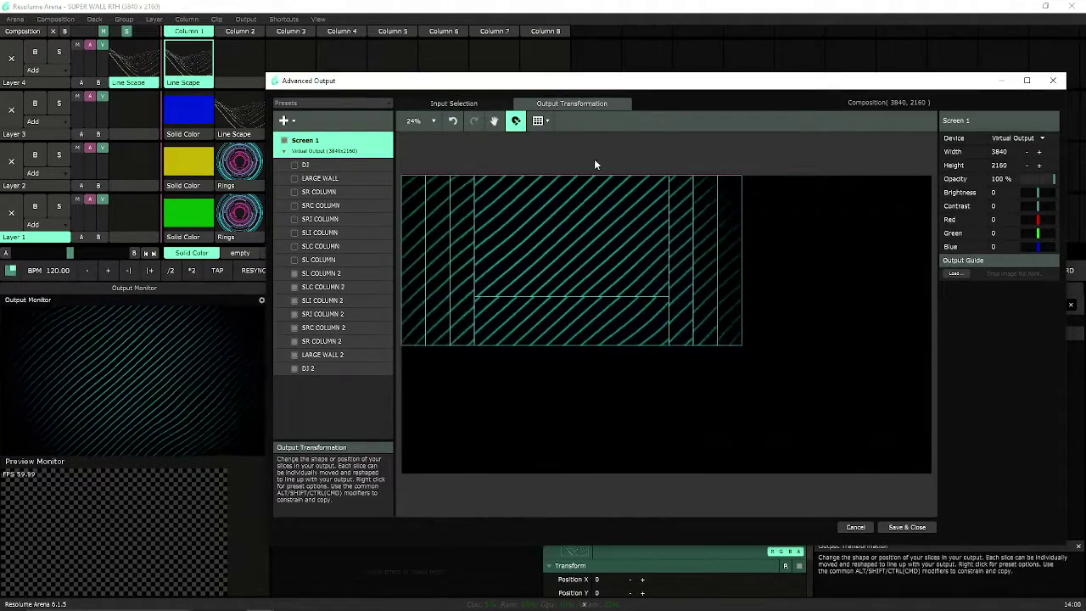
left_click_drag(425, 89, 446, 163)
left_click(460, 176)
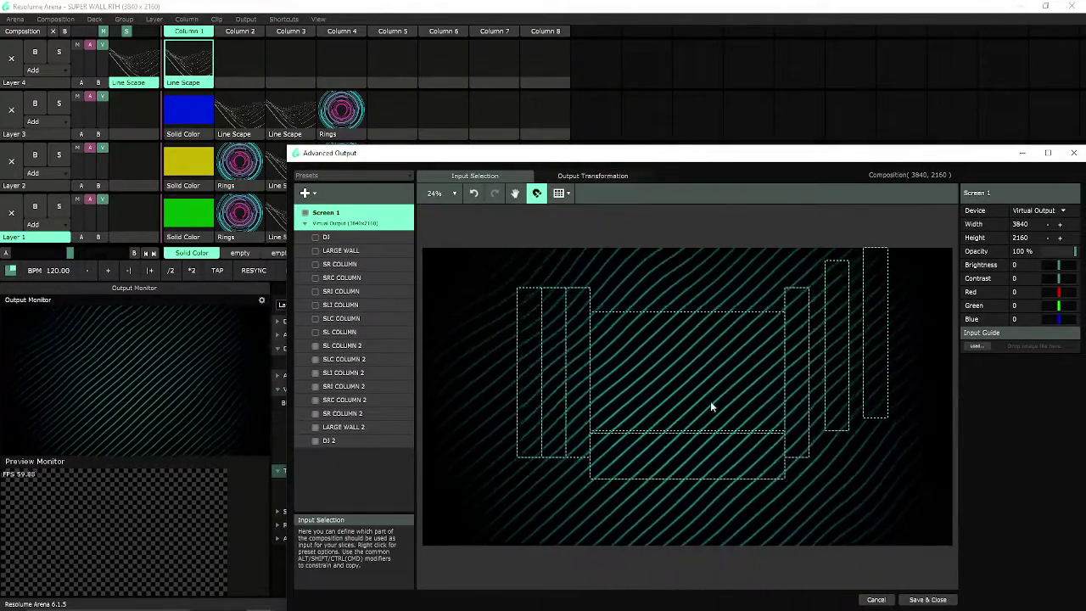
left_click(525, 323)
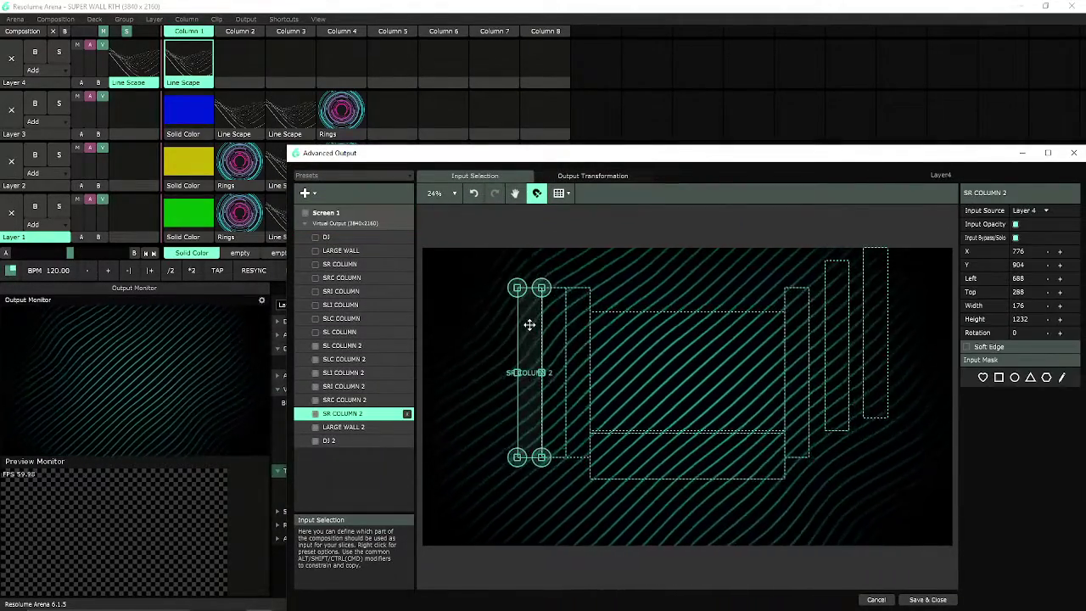
left_click_drag(528, 324, 463, 324)
left_click(546, 326)
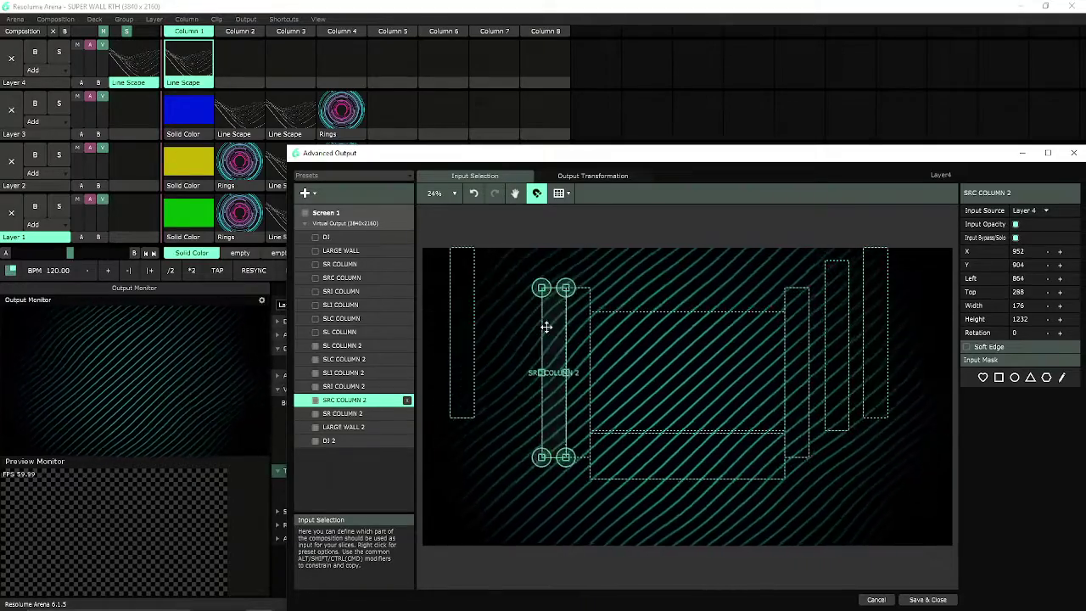
left_click_drag(546, 326, 502, 326)
Step: Check SRI COLUMN 2 and LARGE WALL 2 in the input and output placement views
left_click(576, 331)
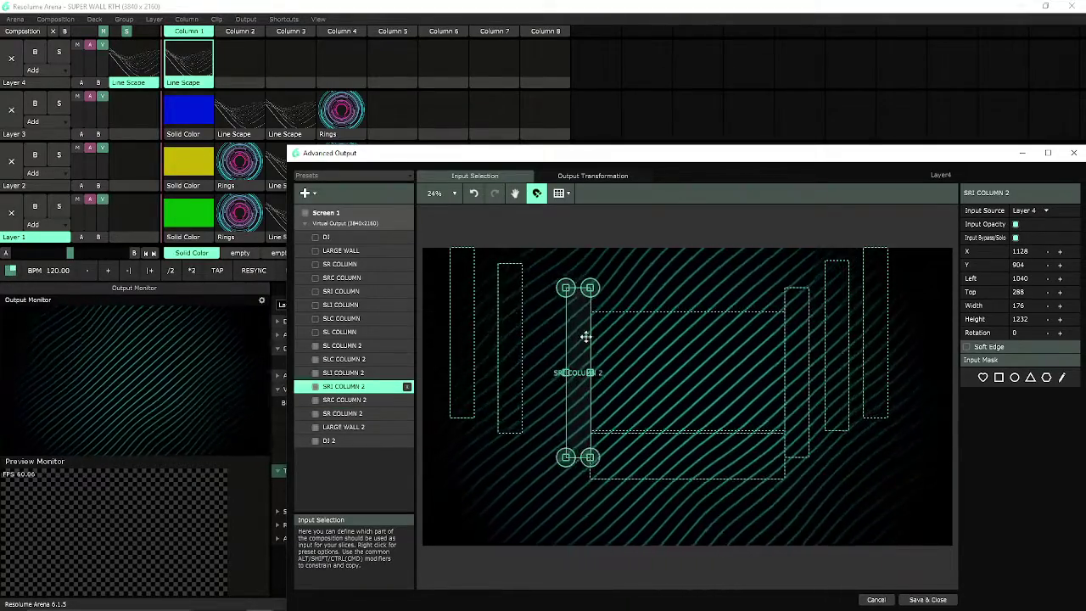
left_click(645, 298)
left_click(592, 176)
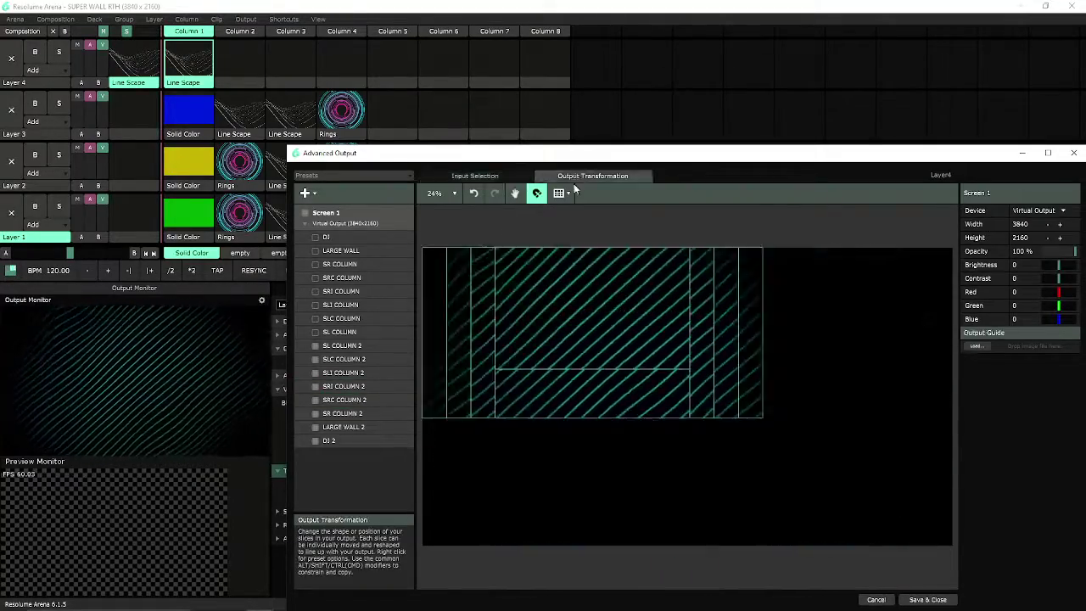
left_click(474, 175)
left_click(668, 353)
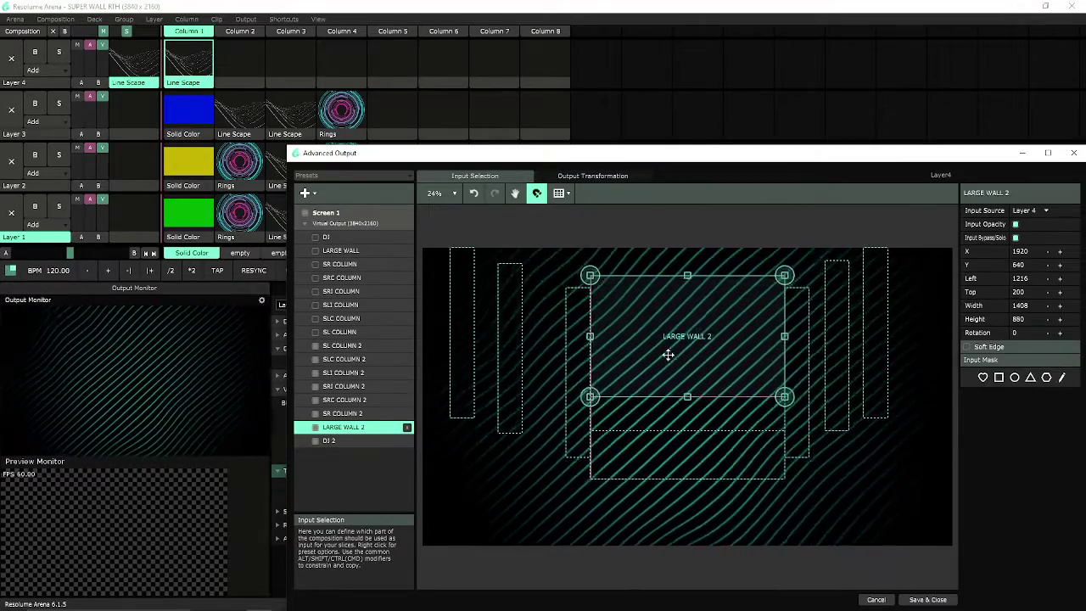
left_click(597, 176)
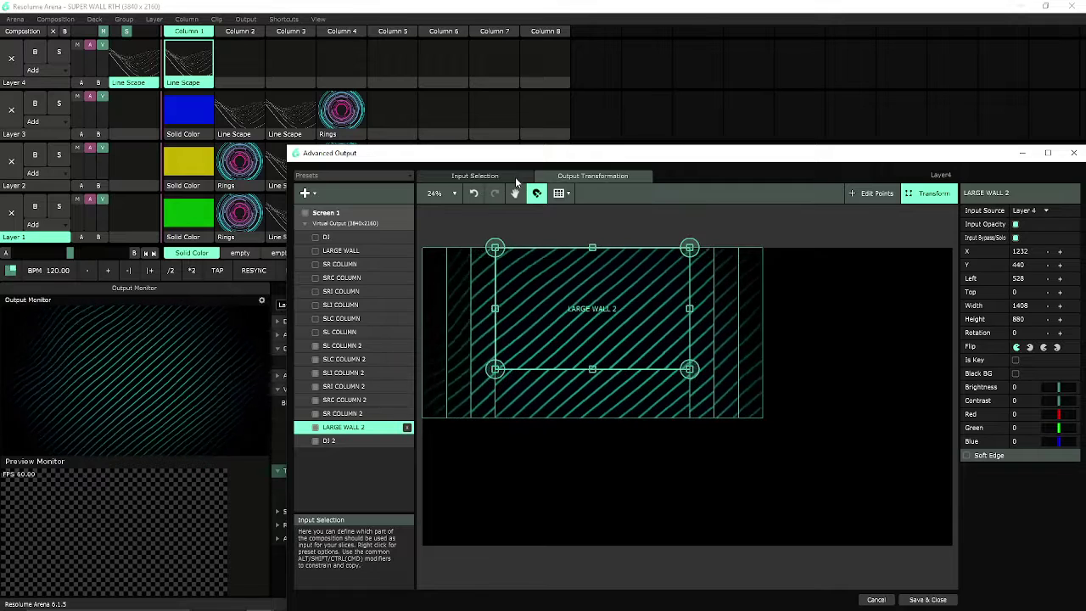
Step: Copy the Rings clip from Layer 2 into Layer 4, Column 2
left_click(245, 68)
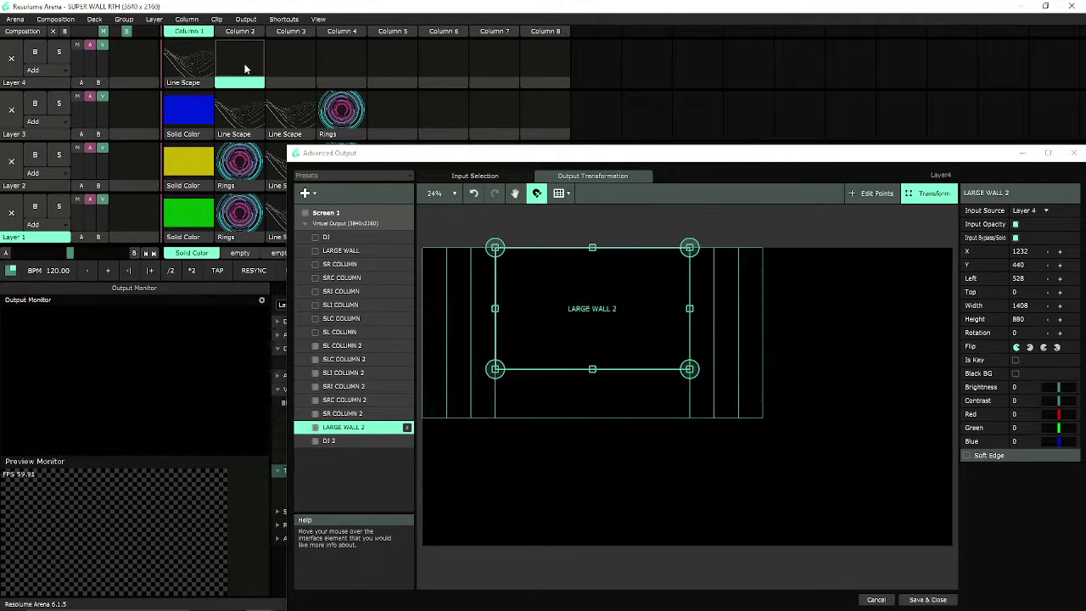
left_click(240, 170)
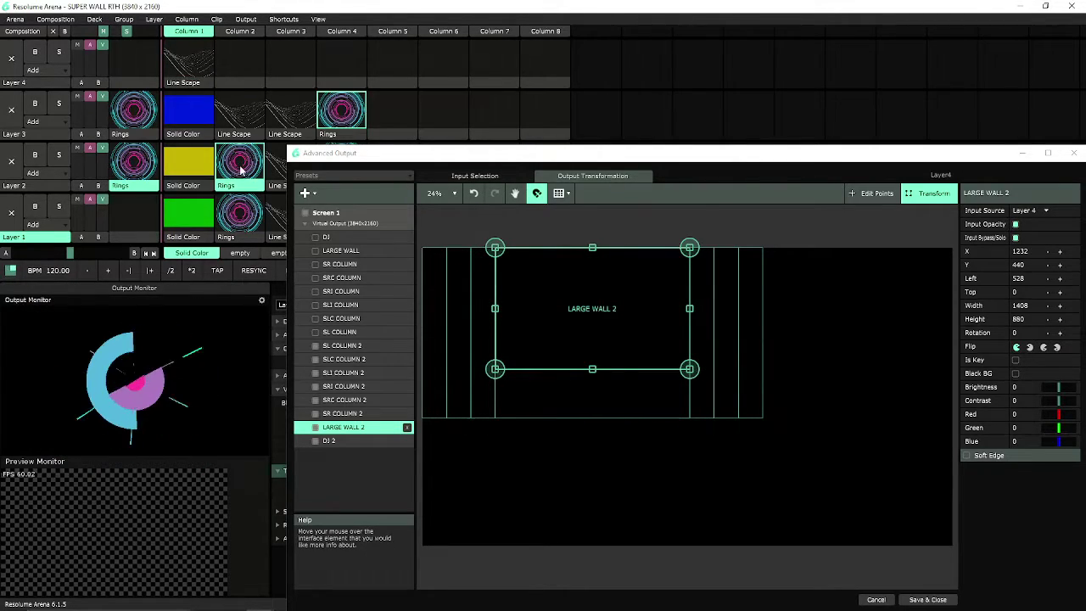
left_click_drag(246, 189, 261, 91)
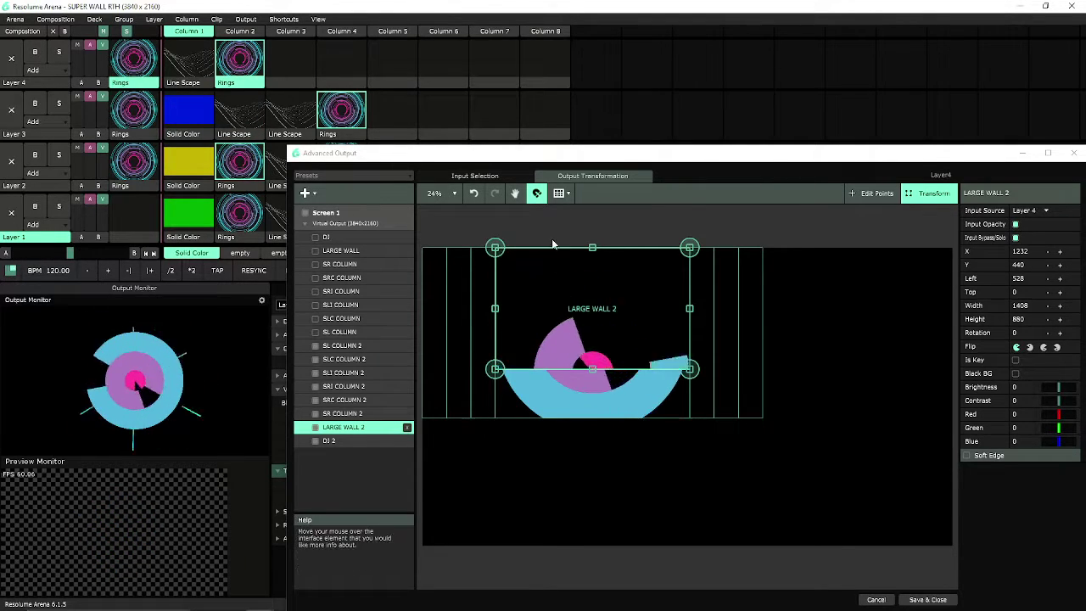
left_click(592, 175)
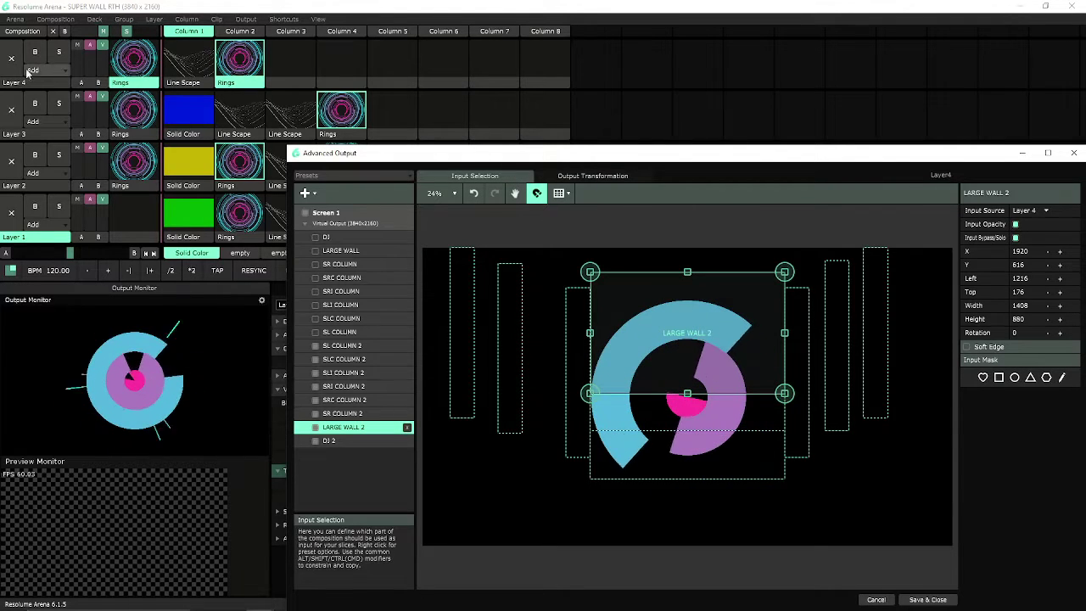
Step: Scale the Layer 4 Rings clip up to about 186% so it fills the wall slices
left_click_drag(744, 155, 435, 93)
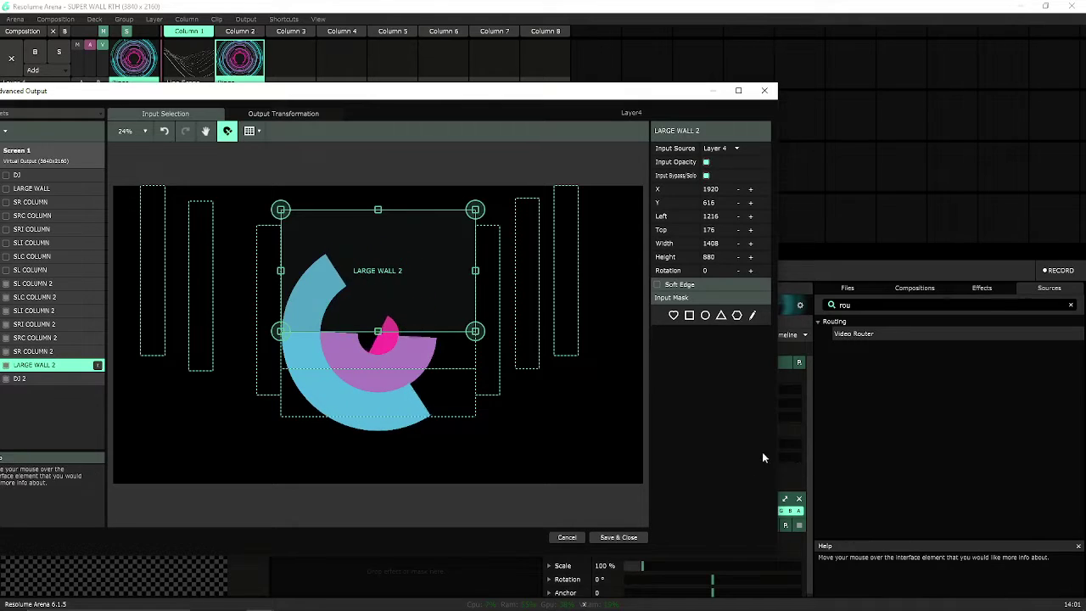
left_click_drag(776, 443, 550, 448)
mouse_move(642, 565)
left_mouse_down()
mouse_move(670, 571)
mouse_move(659, 568)
left_mouse_up()
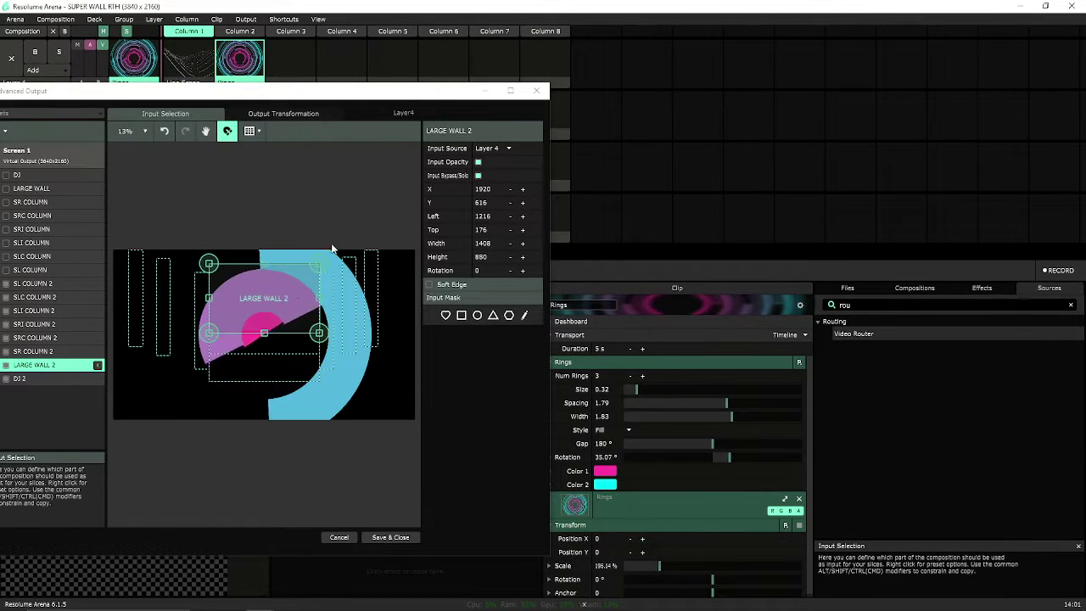
left_click(272, 117)
left_click_drag(272, 97, 502, 101)
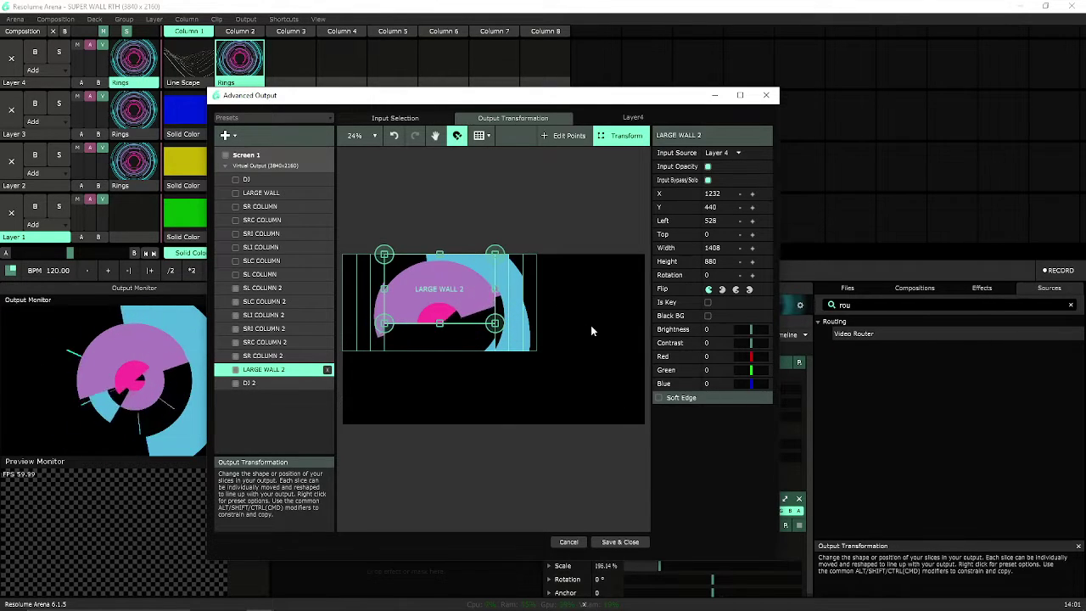
Step: Return to Input Selection and move the Advanced Output window down and left
left_click(416, 118)
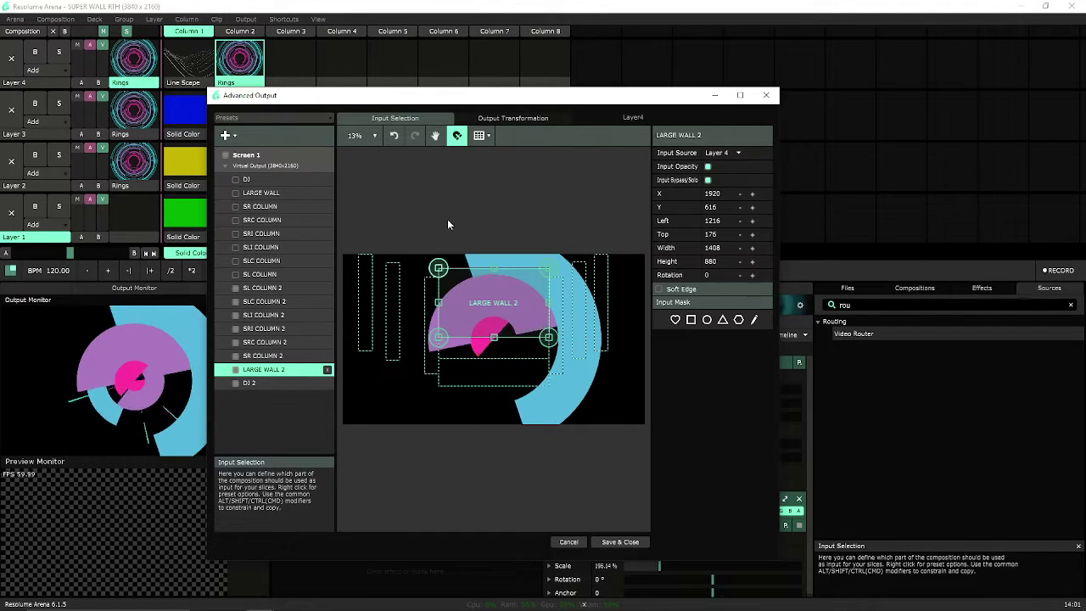
left_click_drag(507, 106, 402, 172)
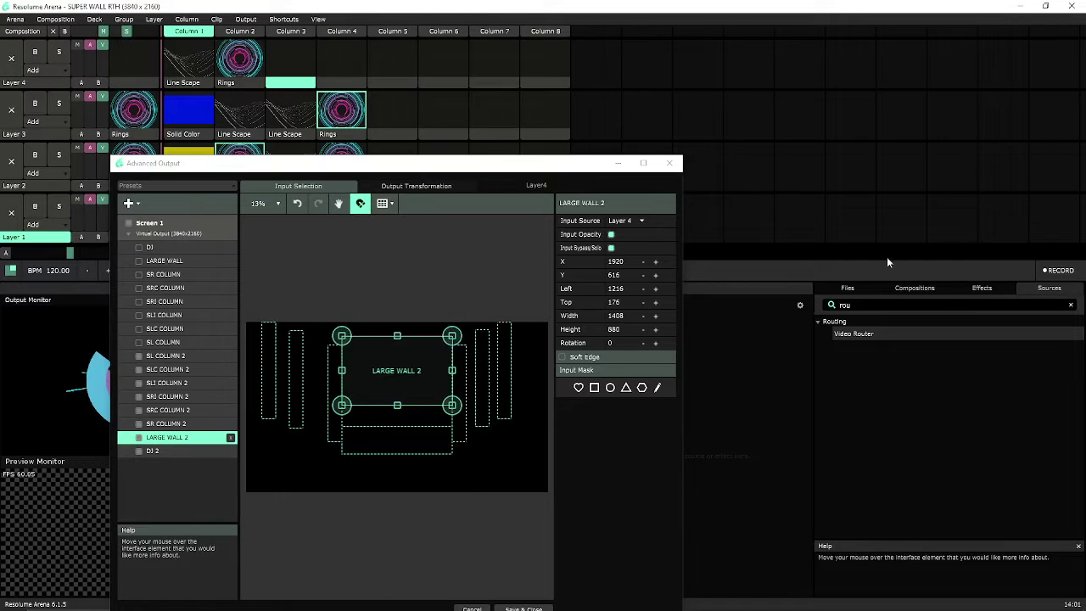
Step: Clear the source search and all layers, then browse the generator list to Light House
left_click(1072, 307)
left_click(51, 31)
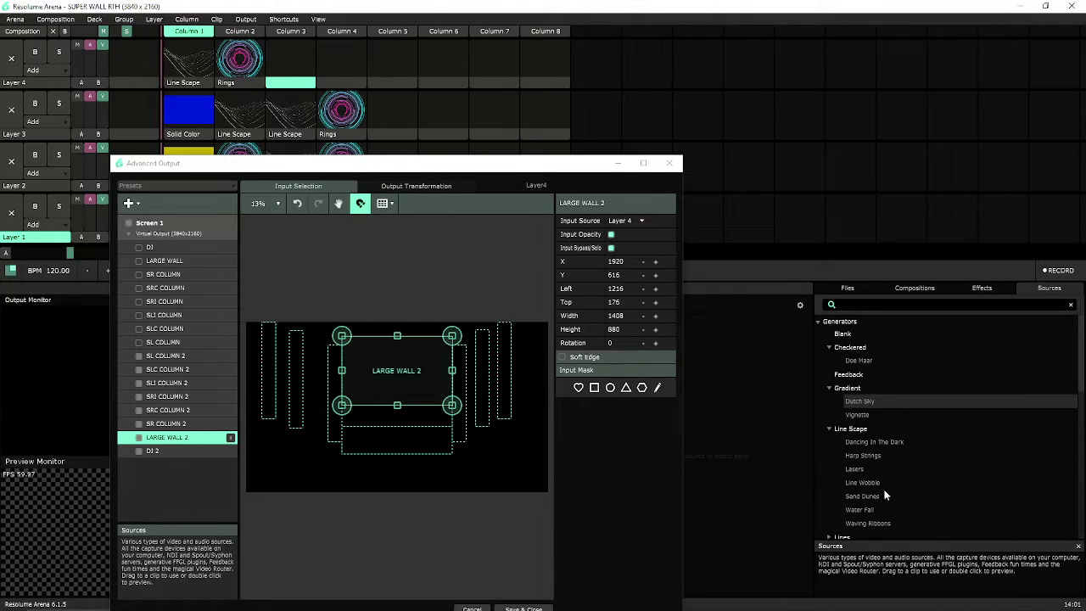
scroll(879, 483, "down", 1)
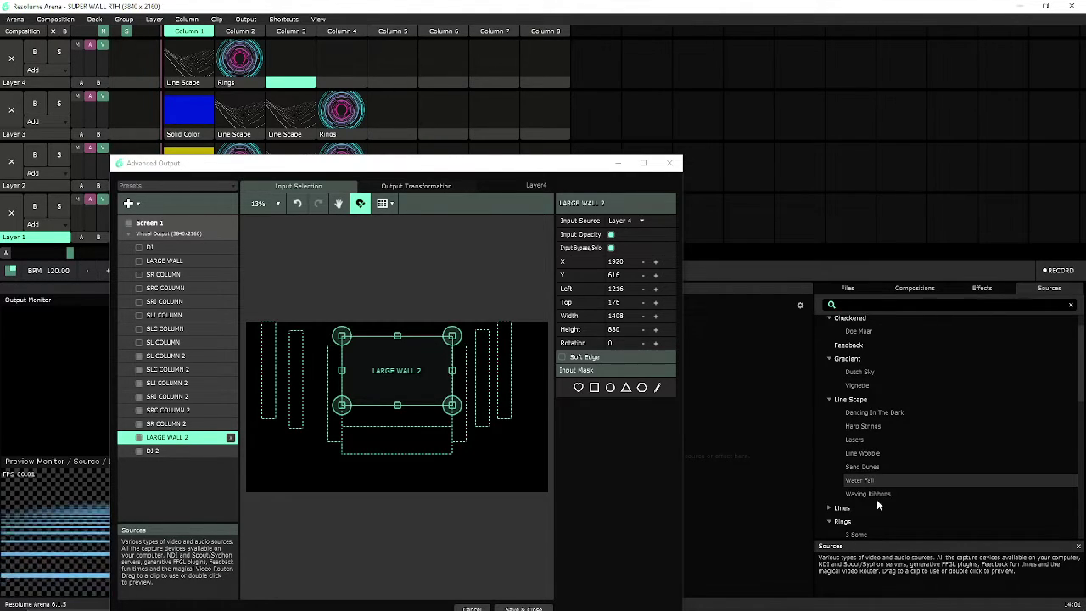
left_click(879, 493)
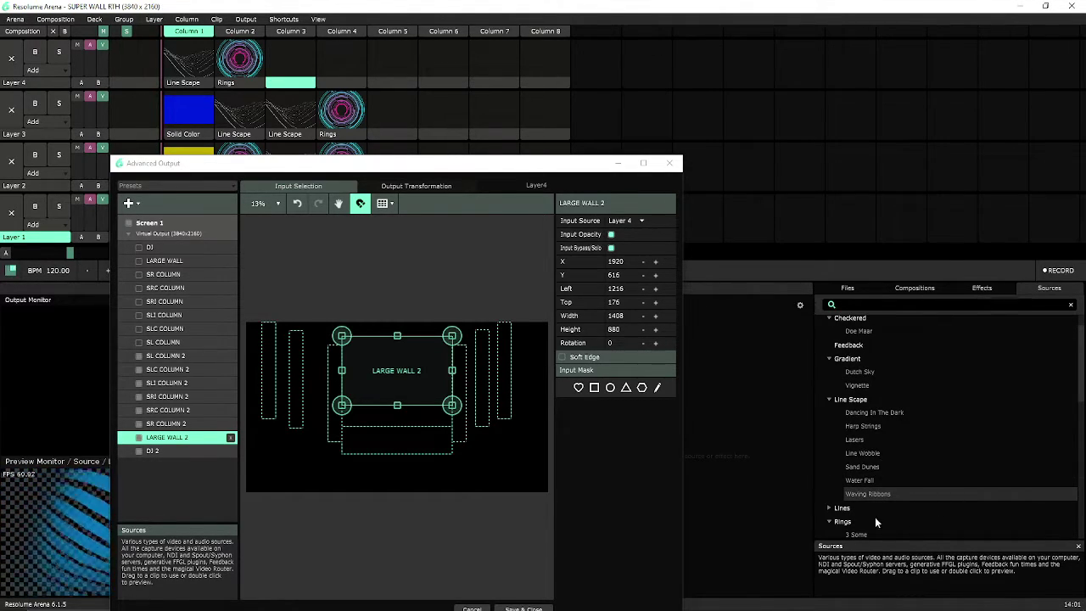
scroll(875, 513, "down", 2)
left_click(831, 448)
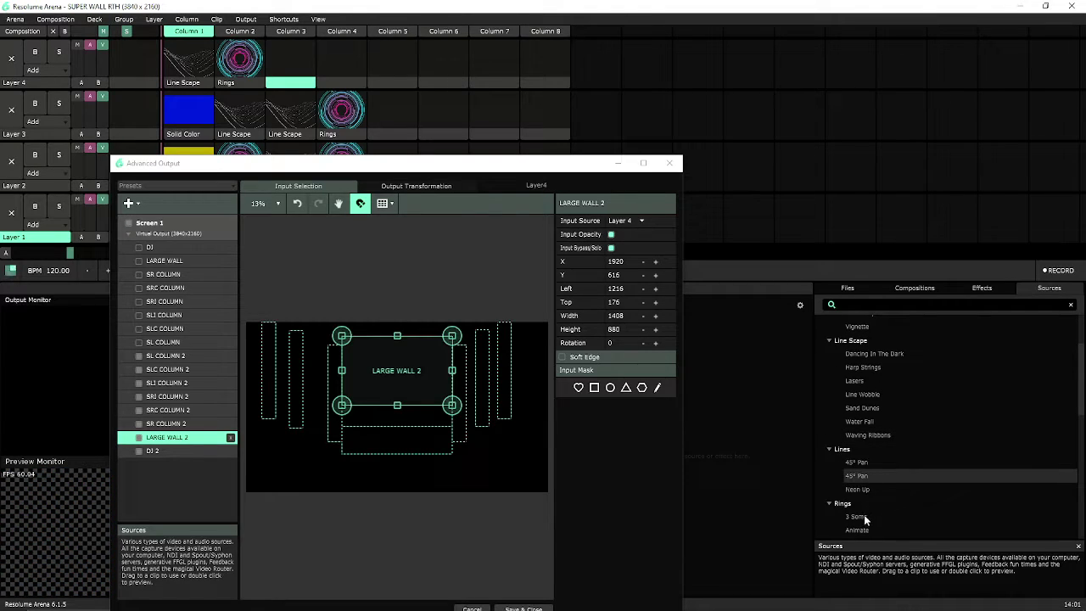
scroll(864, 504, "down", 2)
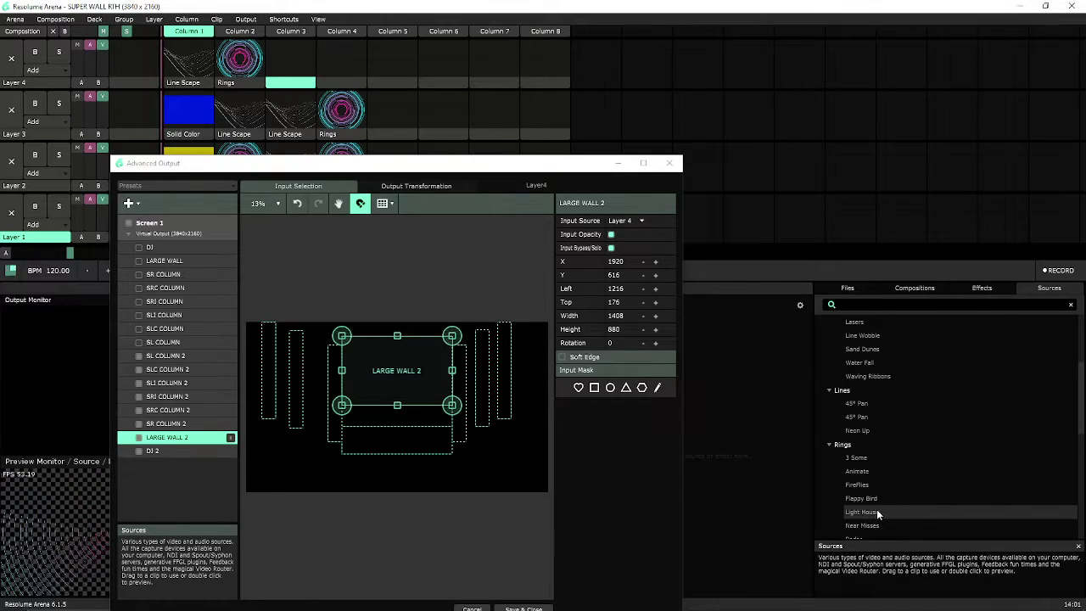
Step: Place the Light House generator in Layer 4, Column 3 and launch it
left_click_drag(877, 513, 433, 102)
left_click_drag(302, 66, 293, 66)
left_click(292, 61)
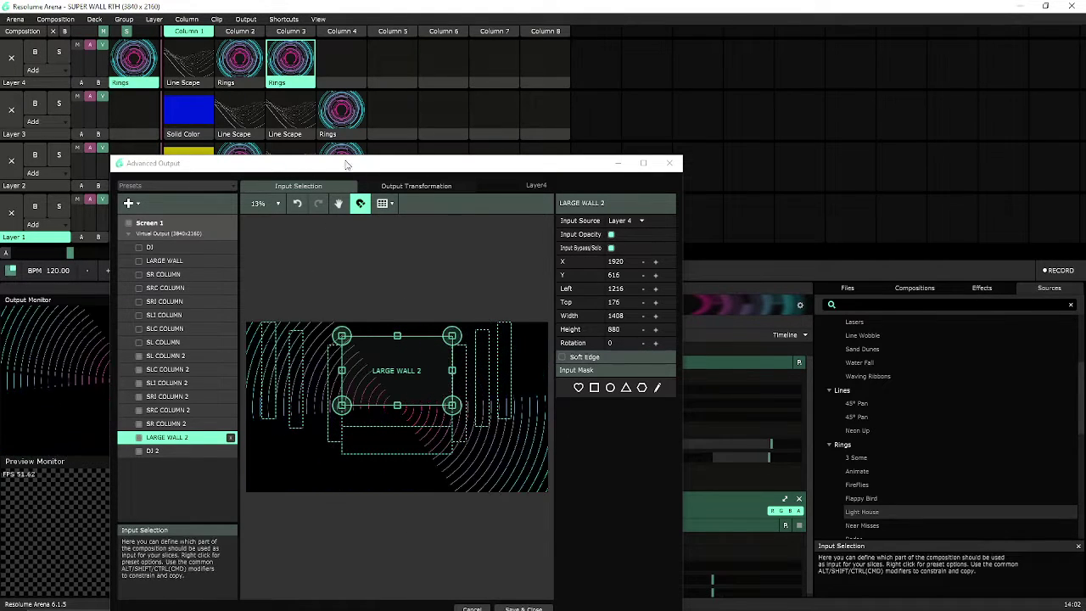
Step: Lower the Layer 4 rings clip to Transform Position Y -328
left_click_drag(593, 163, 496, 118)
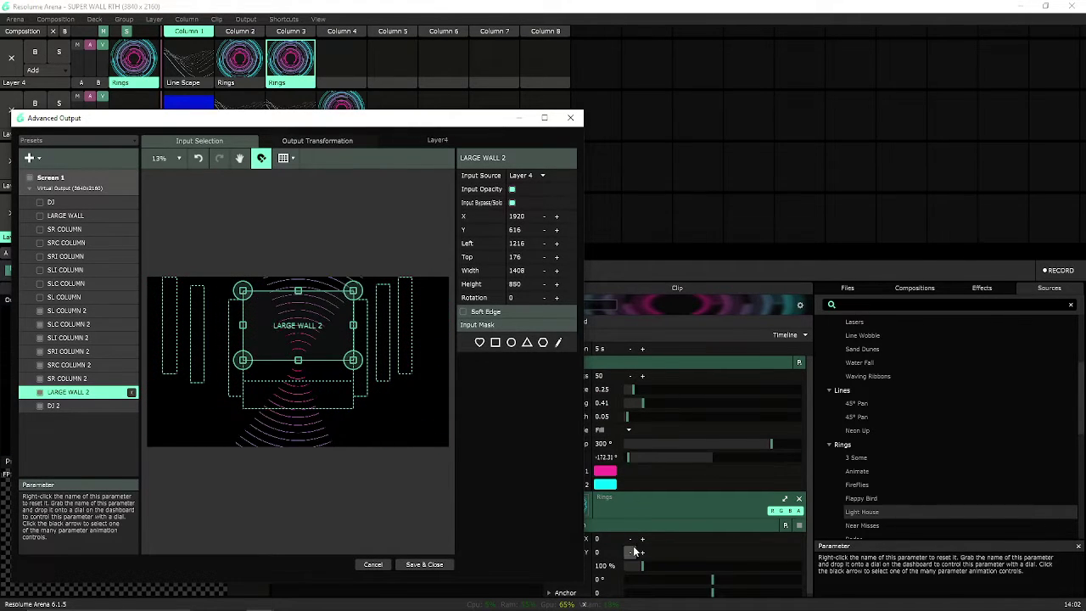
left_click_drag(643, 555, 440, 552)
left_click_drag(246, 543, 282, 526)
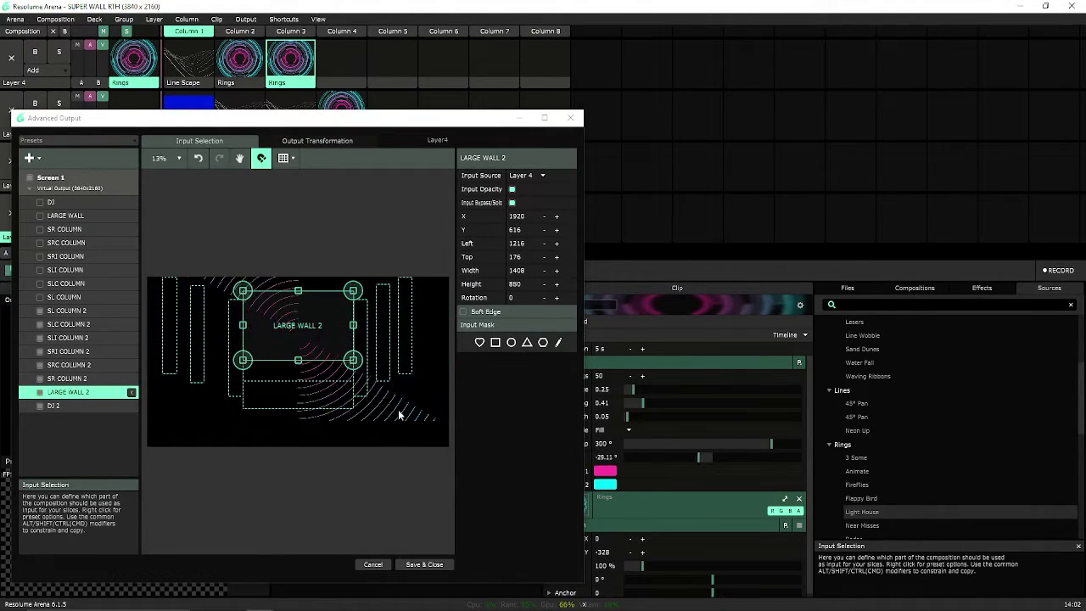
Step: Check the slices in Output Transformation and Input Selection, then save and close the mapping
left_click(311, 140)
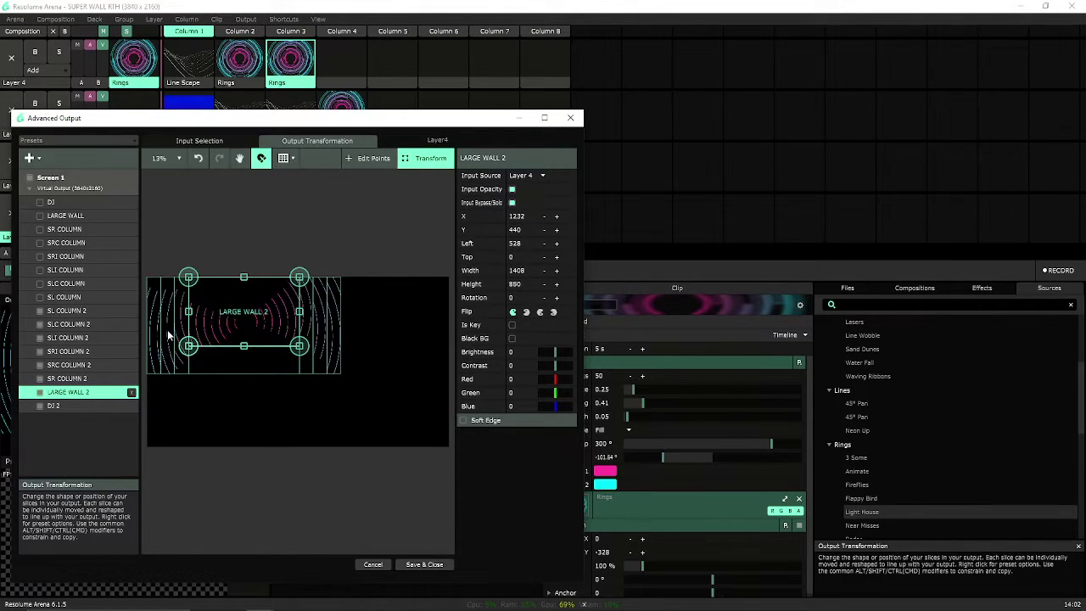
left_click(201, 141)
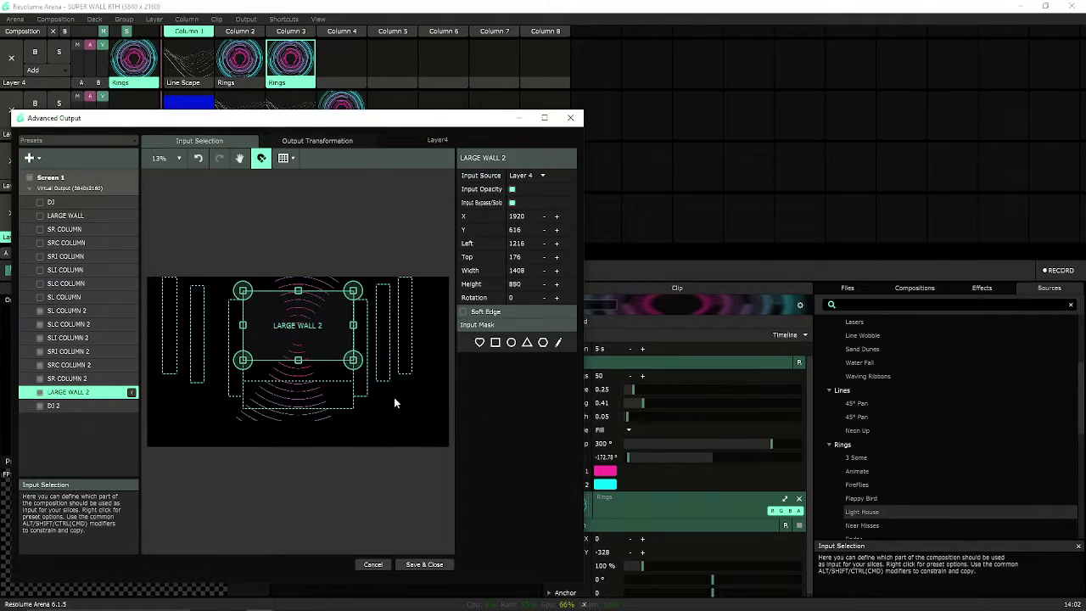
left_click(424, 564)
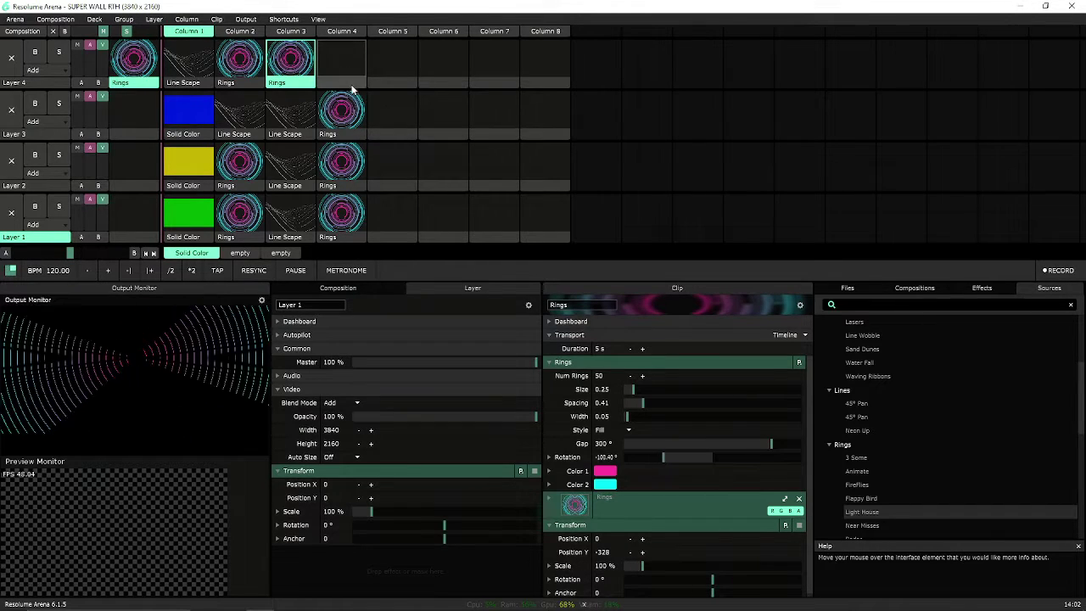
Step: Reopen Advanced Output with Ctrl+Shift+A and select the eight duplicated slices, SL COLUMN 2 to DJ 2
key("ctrl+shift+a")
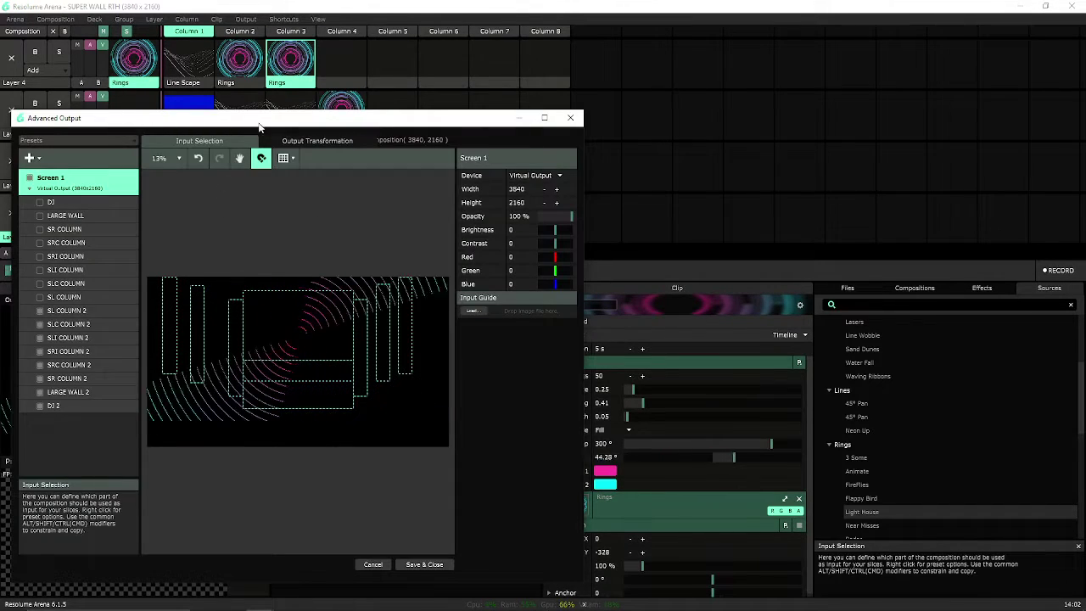
left_click_drag(261, 126, 667, 99)
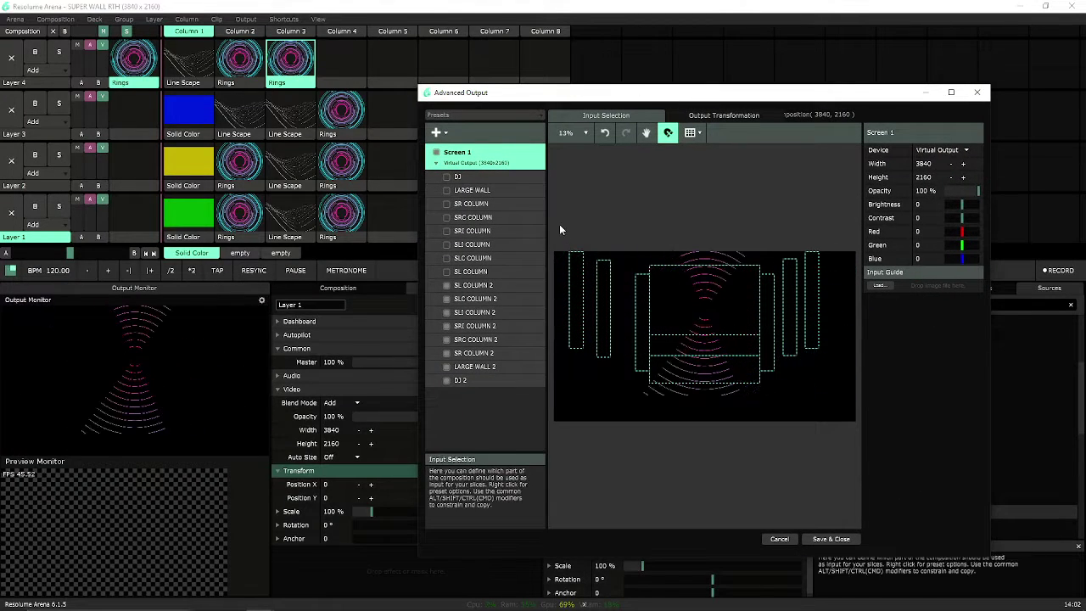
left_click_drag(559, 224, 851, 405)
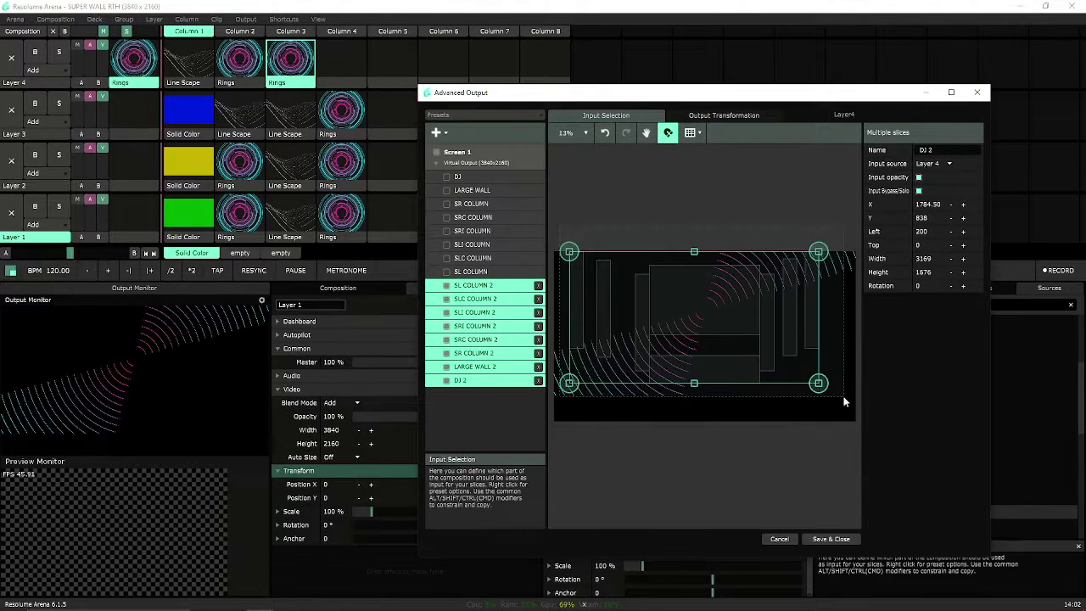
Step: Re-enable LARGE WALL, SR, SRC, SRI, SLC and SL COLUMN slices and review the output layout
left_click(447, 190)
left_click(446, 204)
left_click(446, 217)
left_click(446, 231)
left_click(446, 258)
left_click(446, 271)
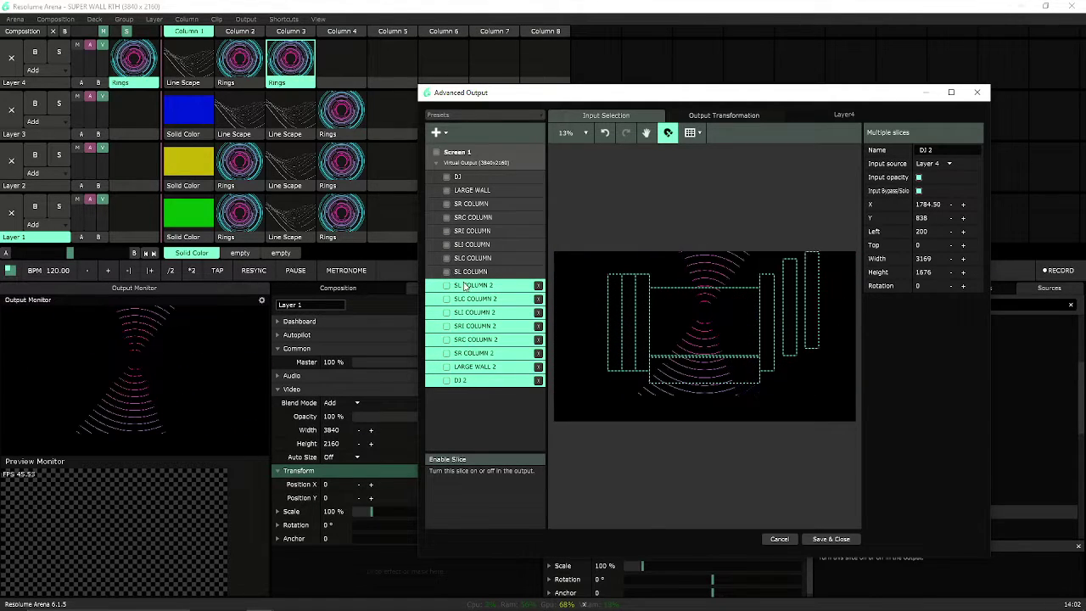
left_click(740, 116)
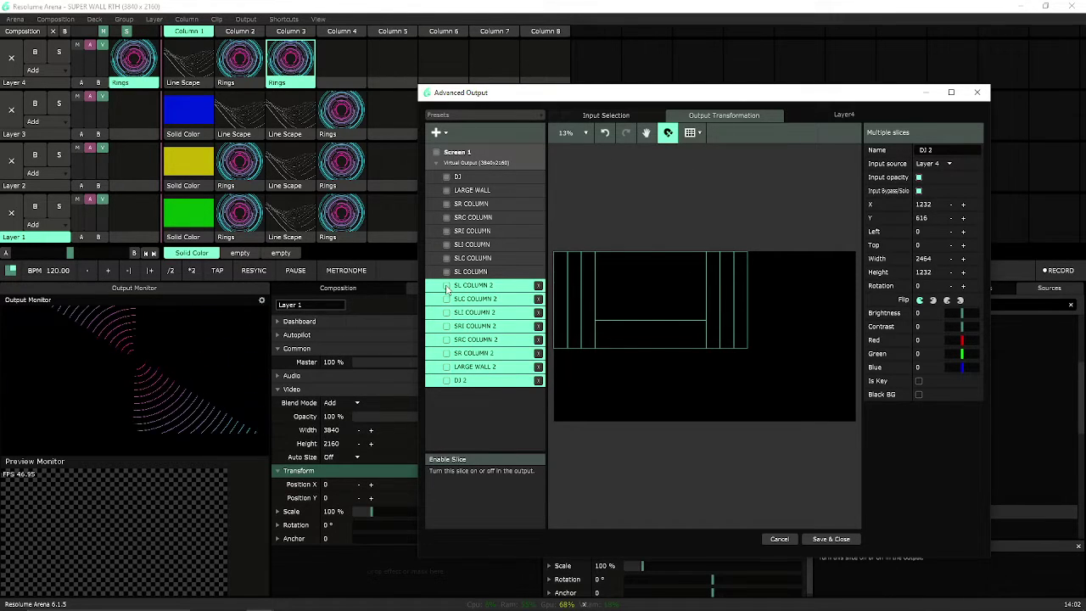
left_click(596, 186)
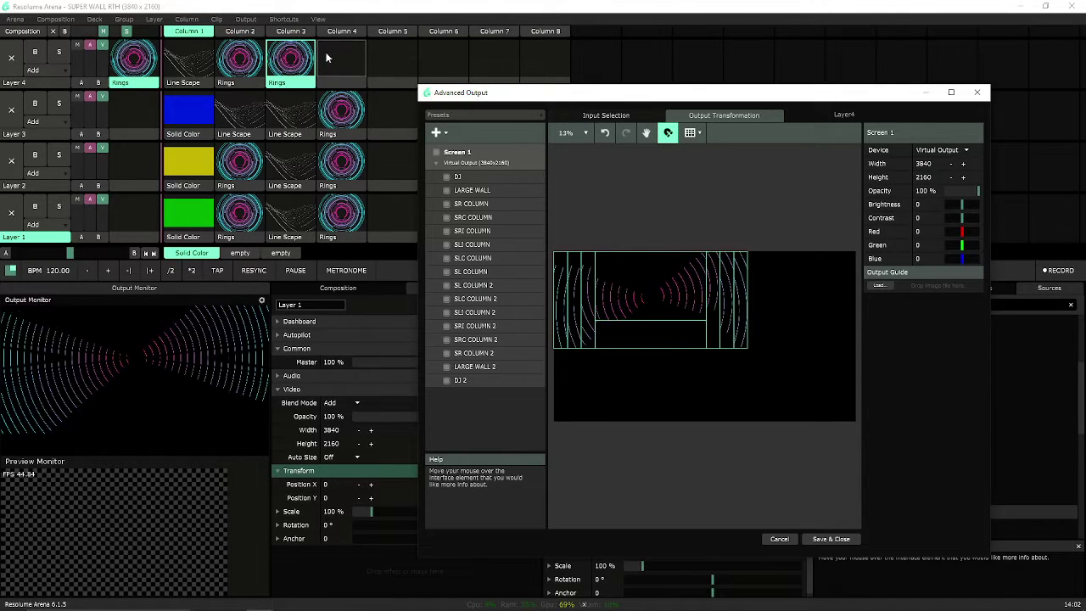
Step: Test the wall with Column 4 rings, then blue, yellow and green solids plus Layer 4 Rings
left_click(12, 60)
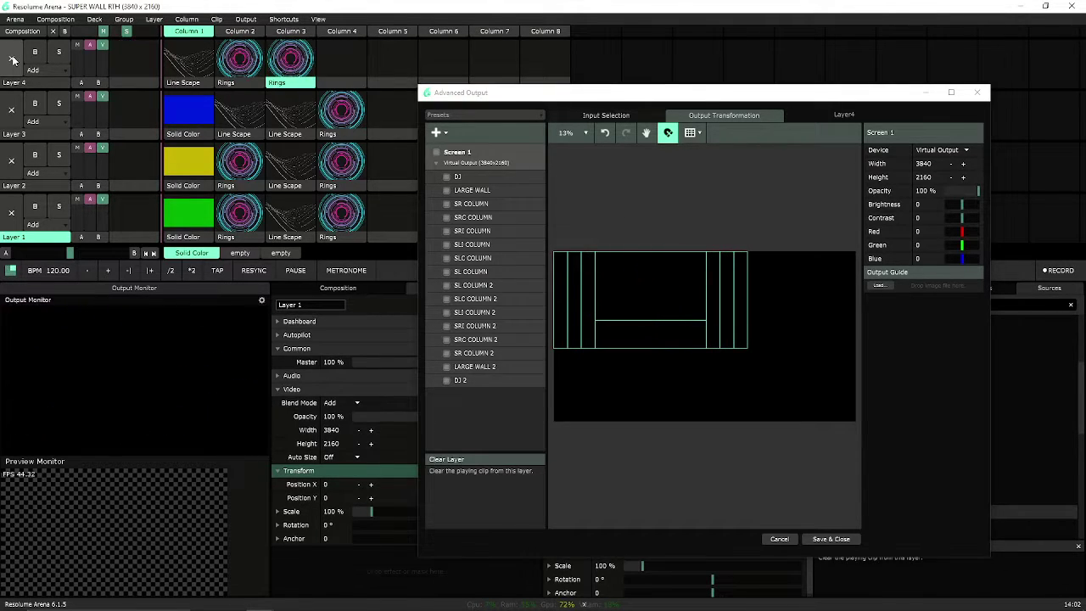
left_click(333, 31)
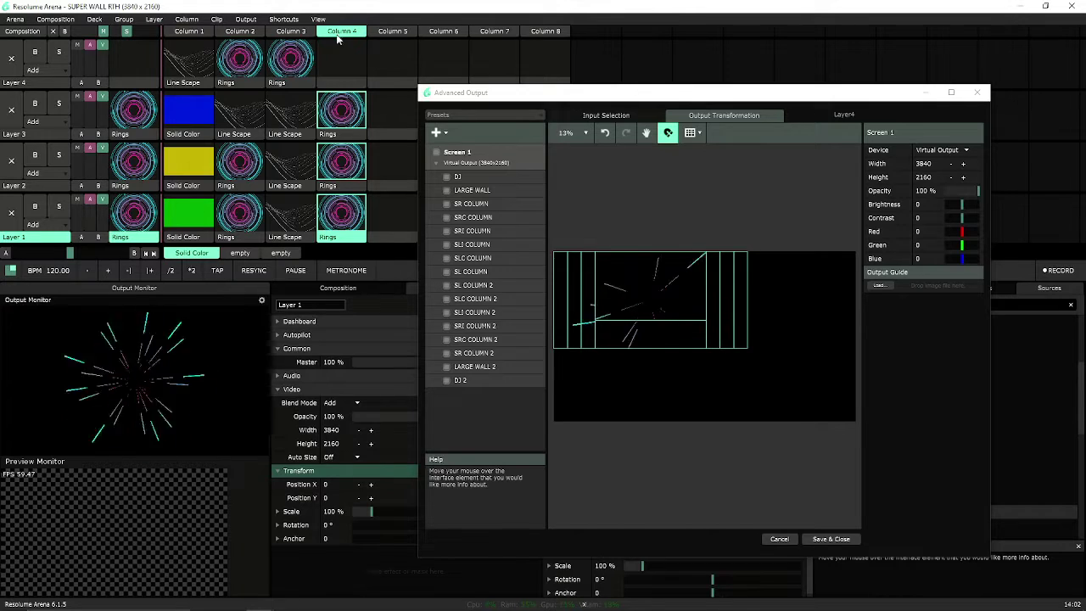
left_click(51, 32)
left_click(188, 109)
left_click(190, 160)
left_click(188, 212)
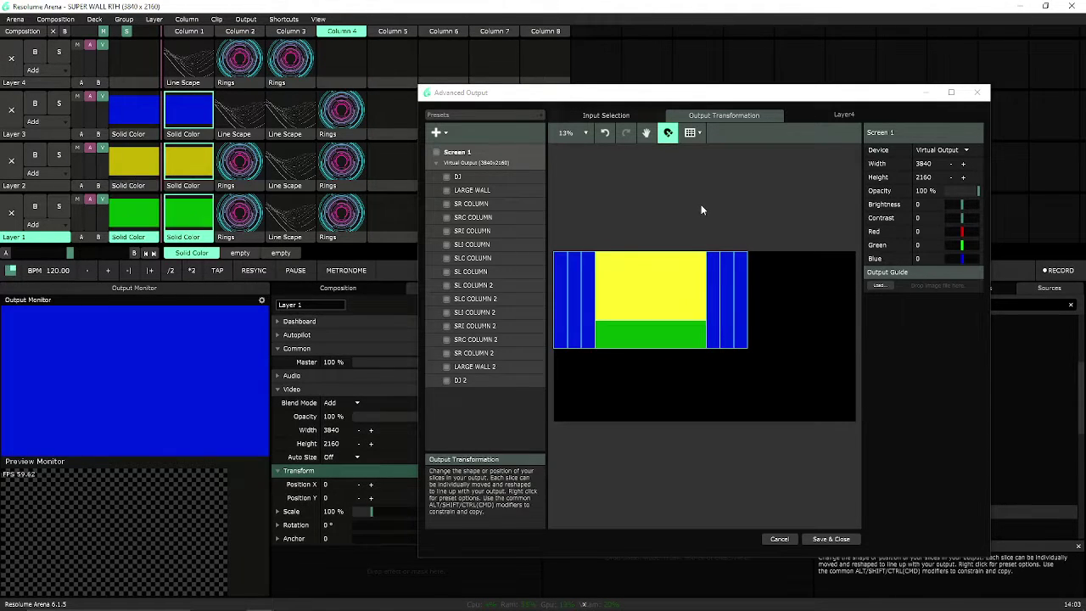
left_click(286, 73)
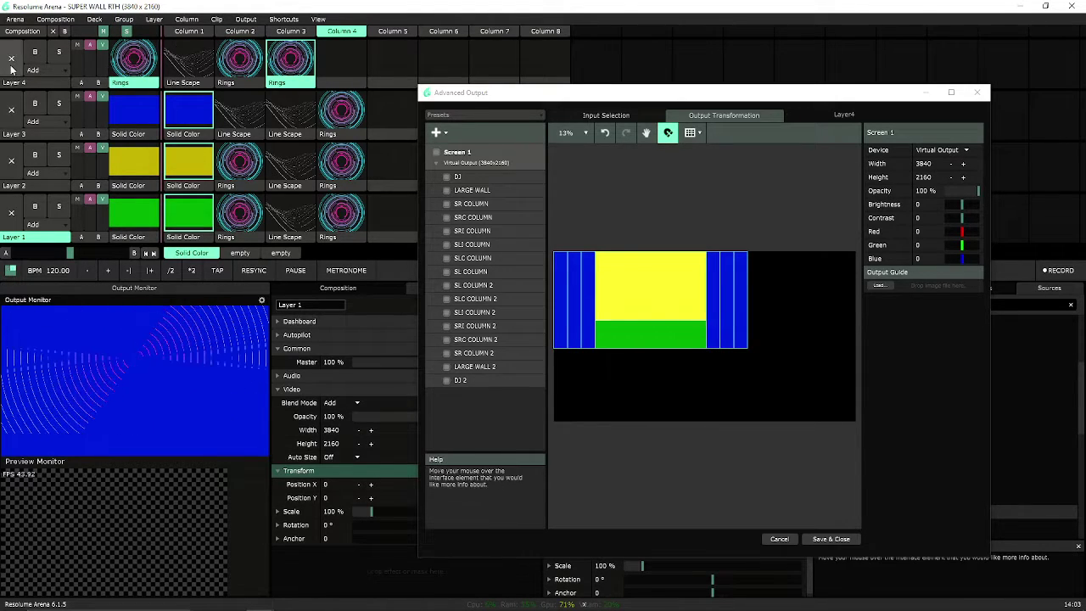
Step: Compare rings on input and output layouts, clear all clips, and save and close the mapping
left_click(625, 117)
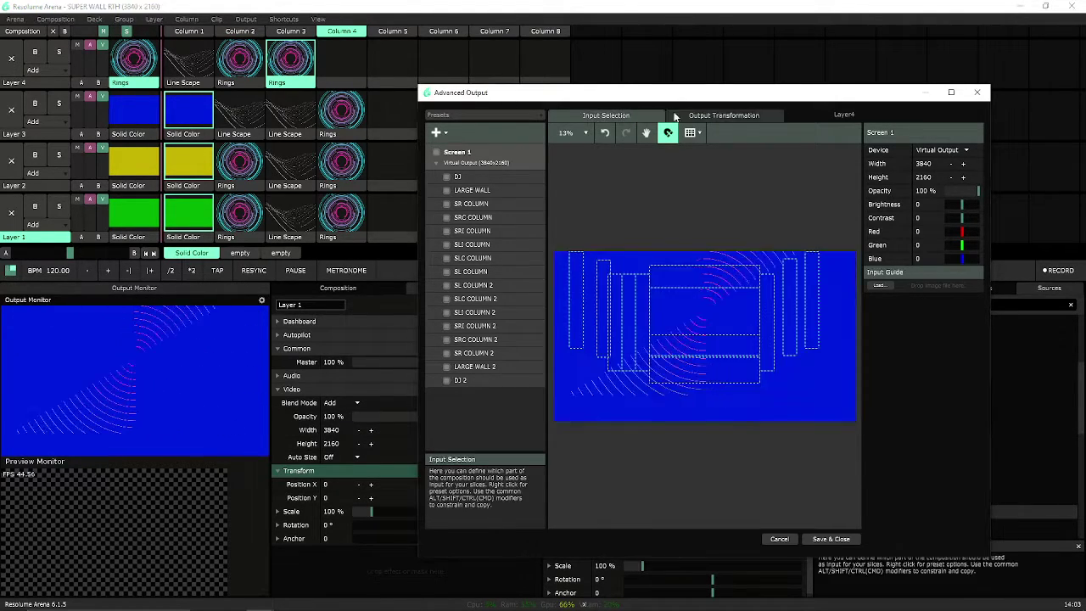
left_click(712, 116)
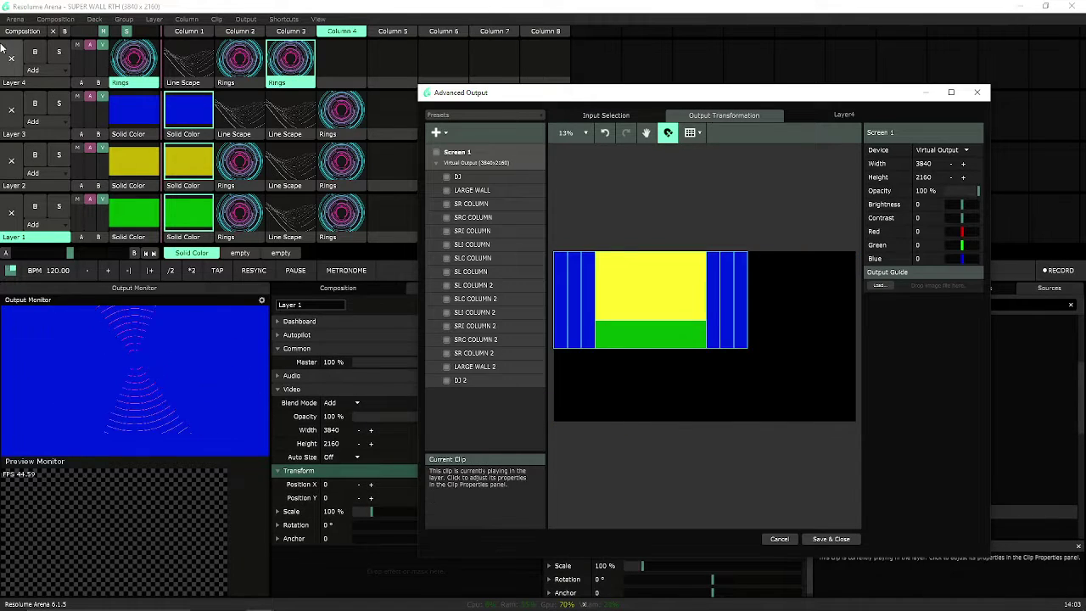
left_click(53, 32)
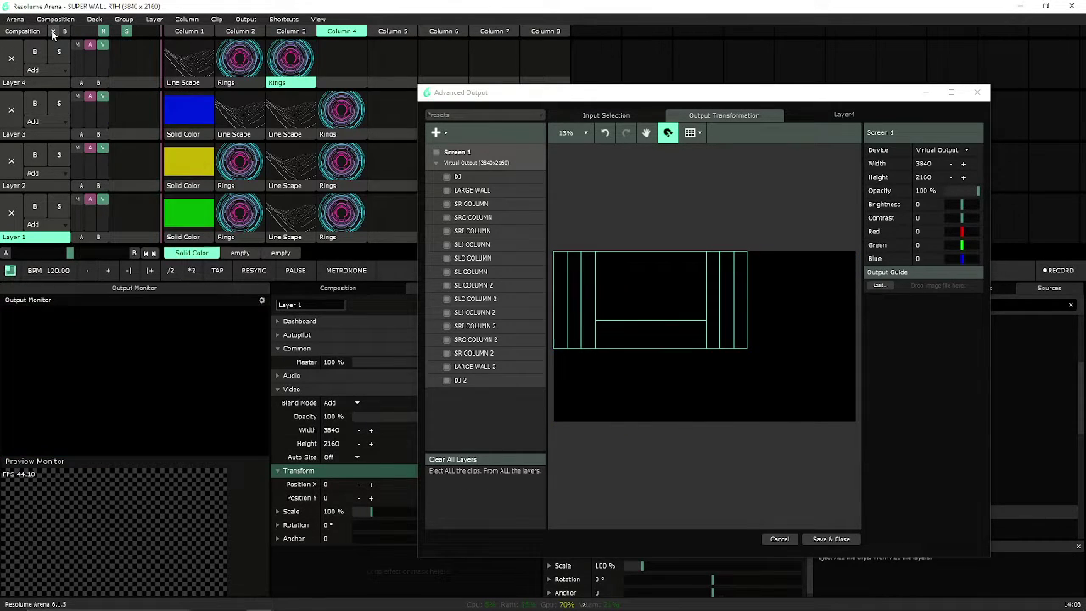
left_click(284, 62)
left_click(344, 53)
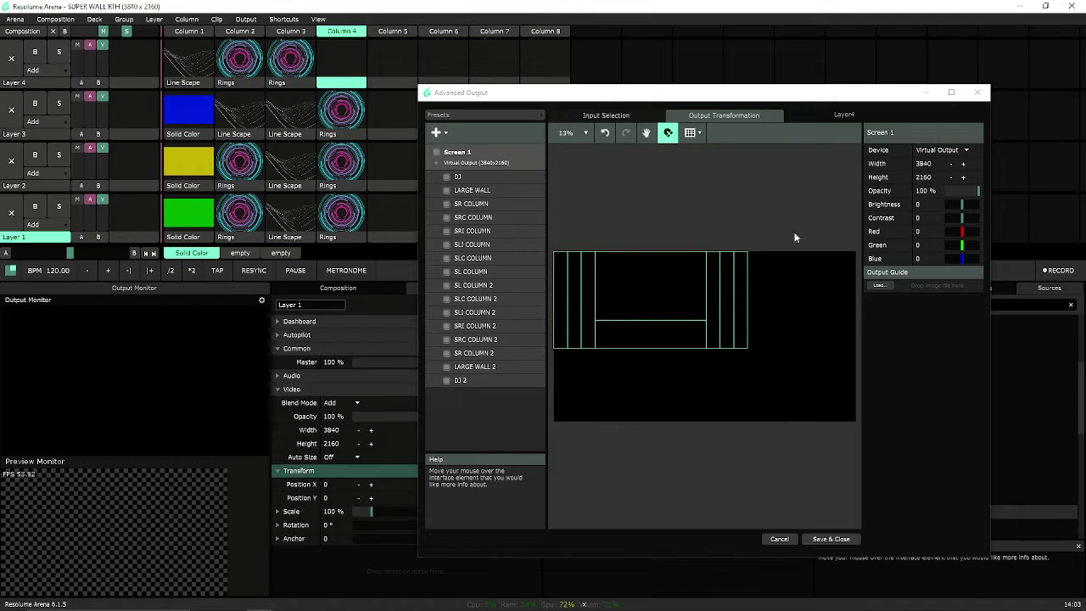
left_click(833, 542)
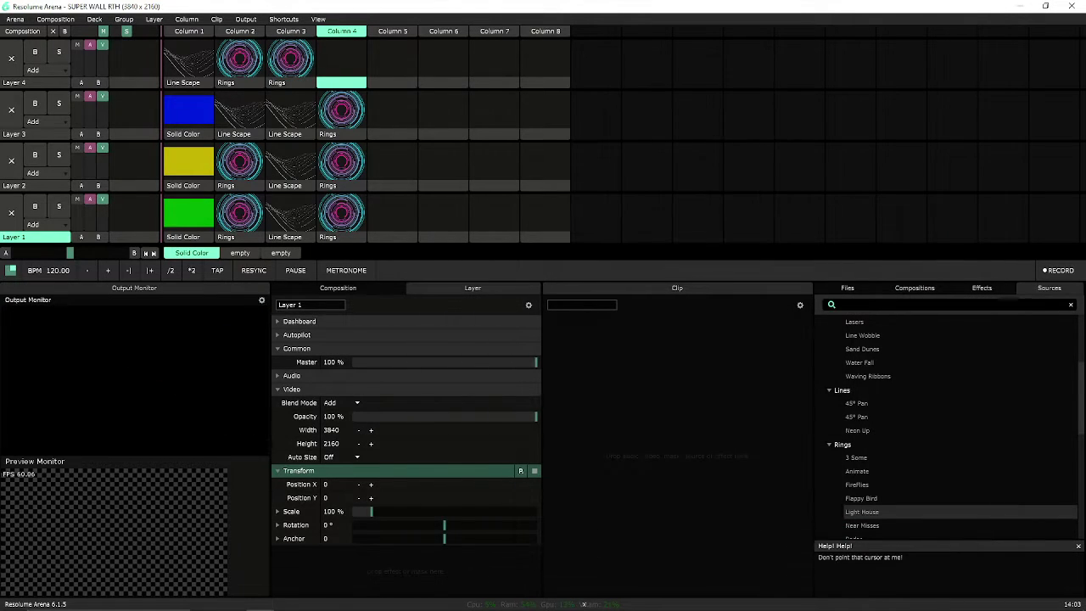